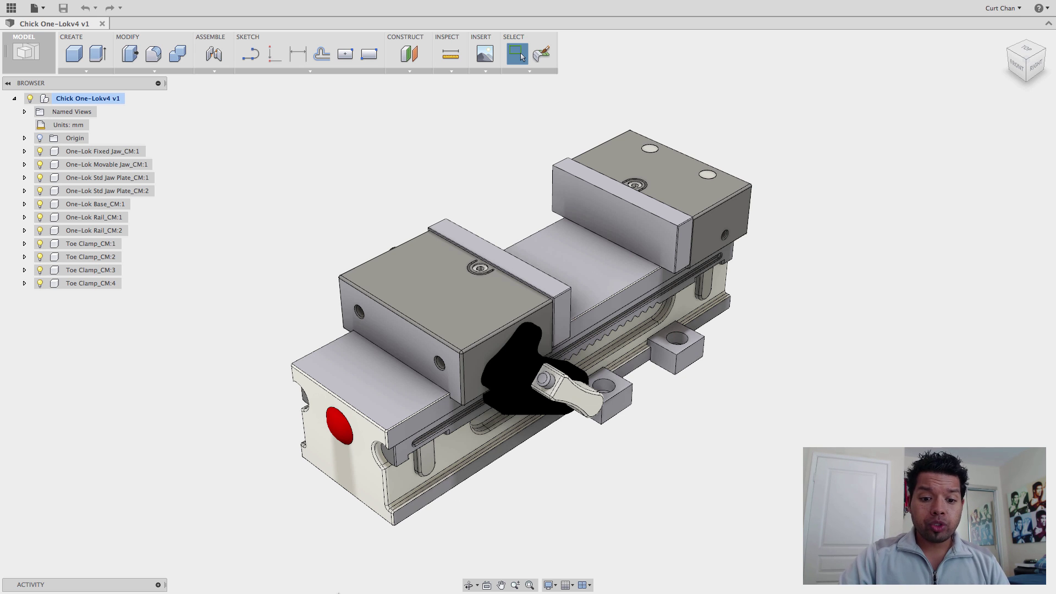
Switch to Chrome to view the Chick One-Lok product page and its CAD file downloads, and return to Fusion 360
click(364, 582)
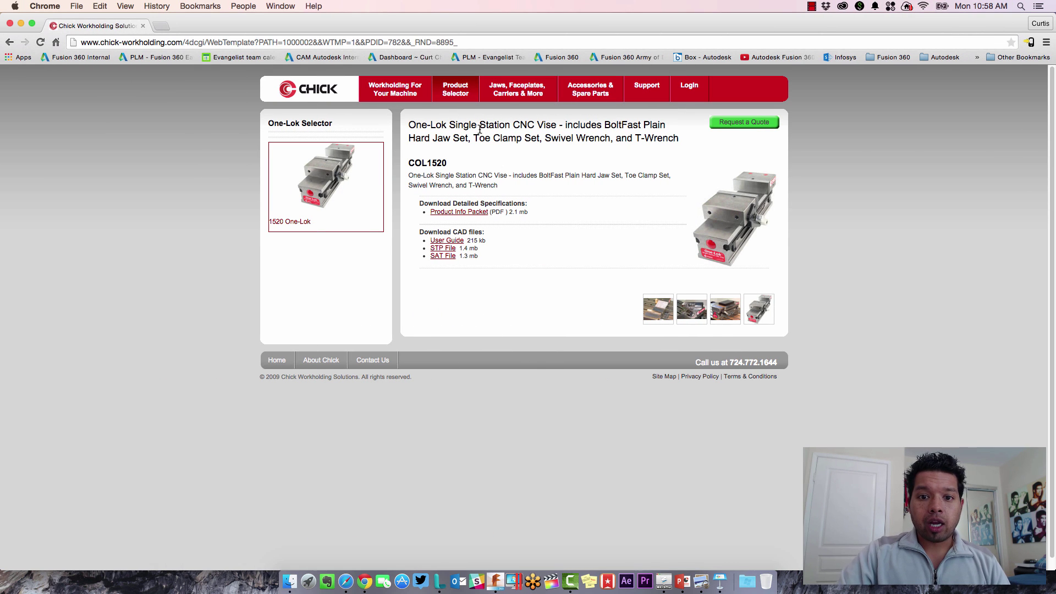
mouse_move(476, 101)
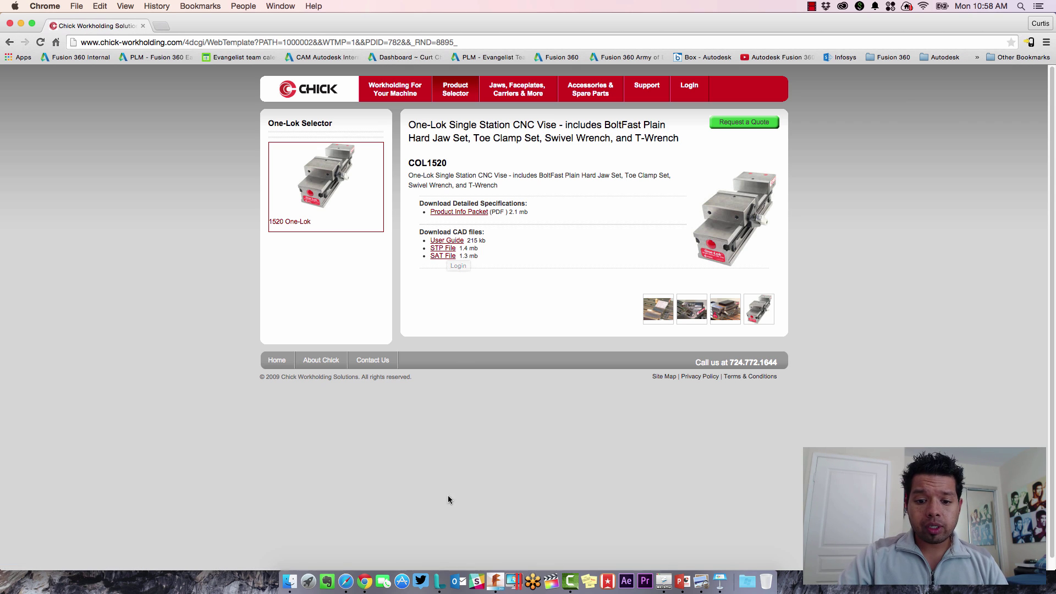
click(511, 555)
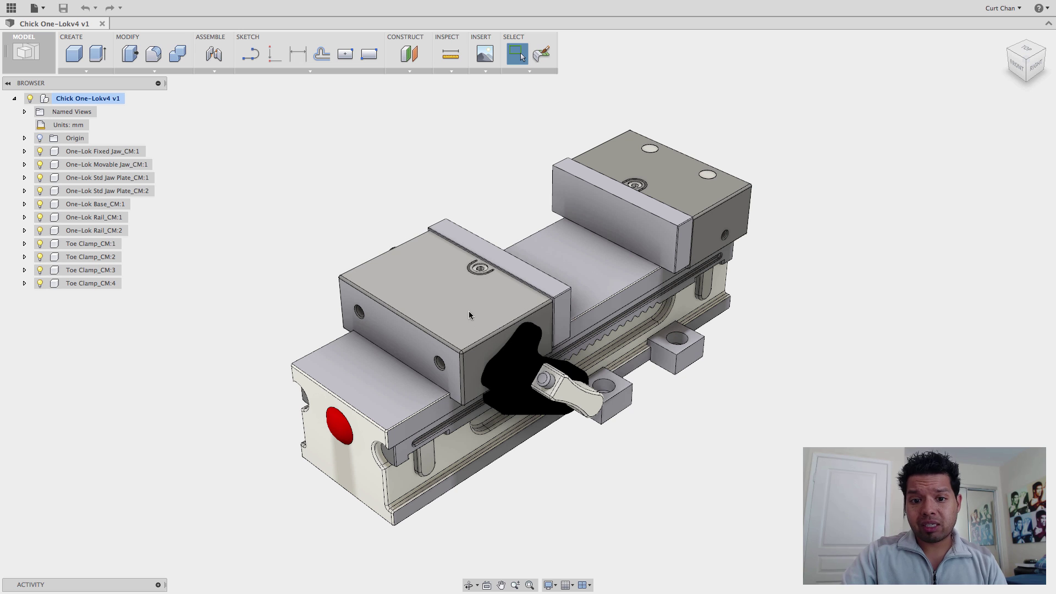
Try moving the movable jaw, its jaw plate and the base apart from the vise, and undo the moves
drag(466, 312, 332, 252)
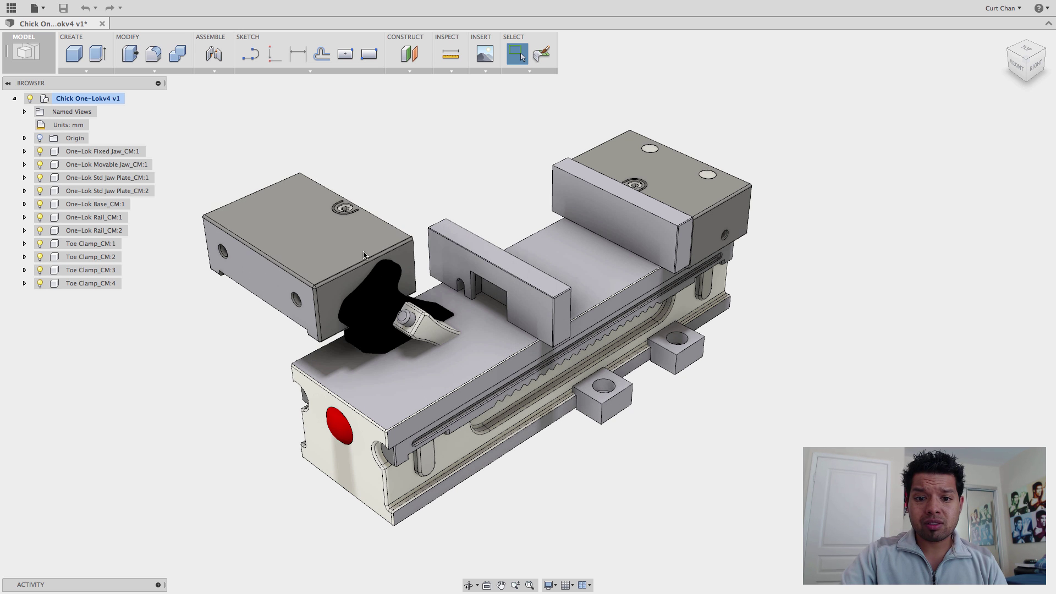
drag(505, 331, 539, 404)
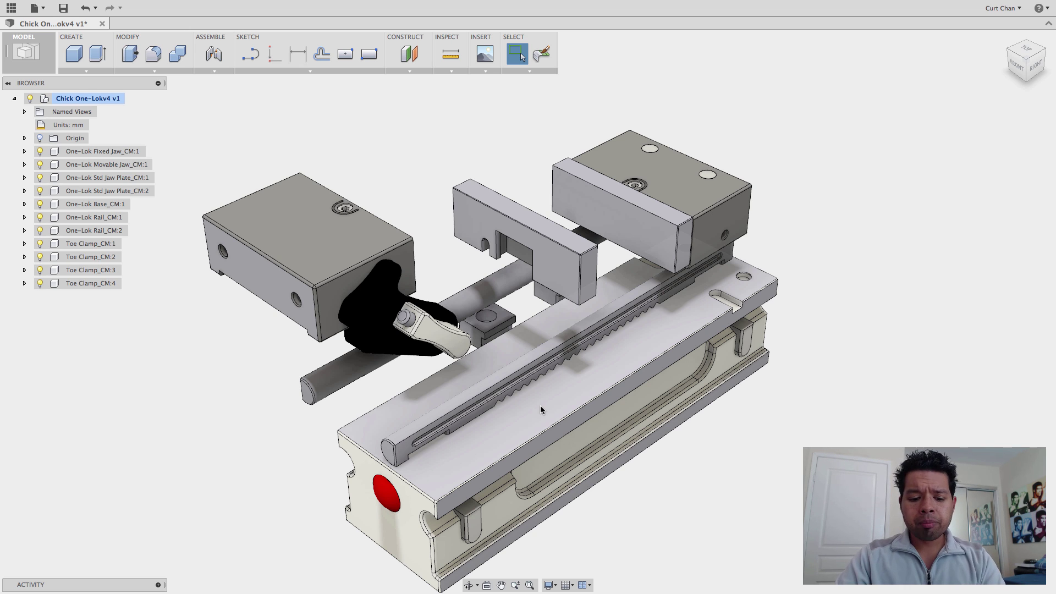
key(super+z)
key(super+z)
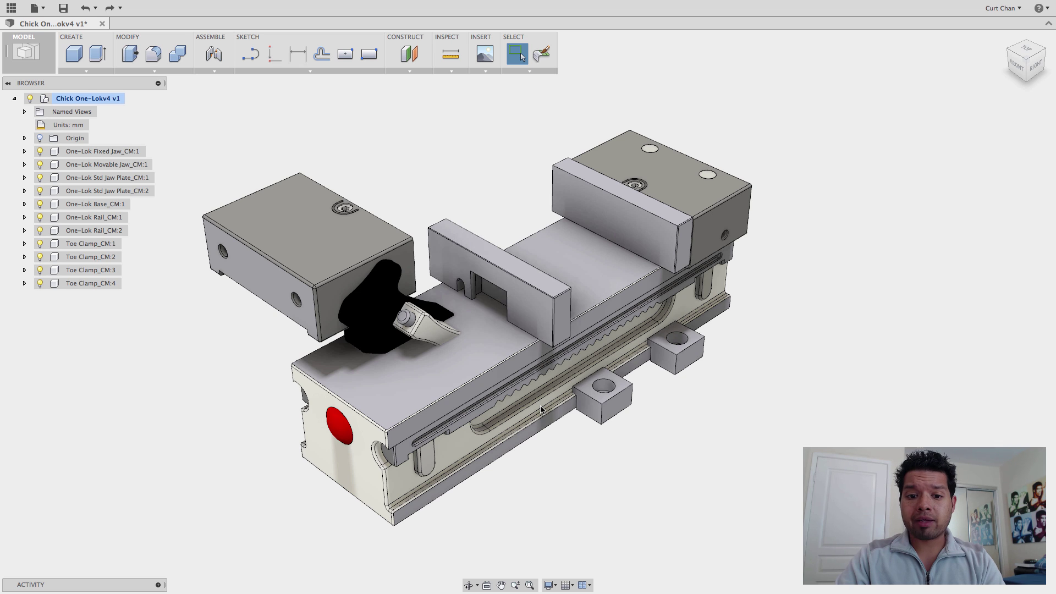
key(super+z)
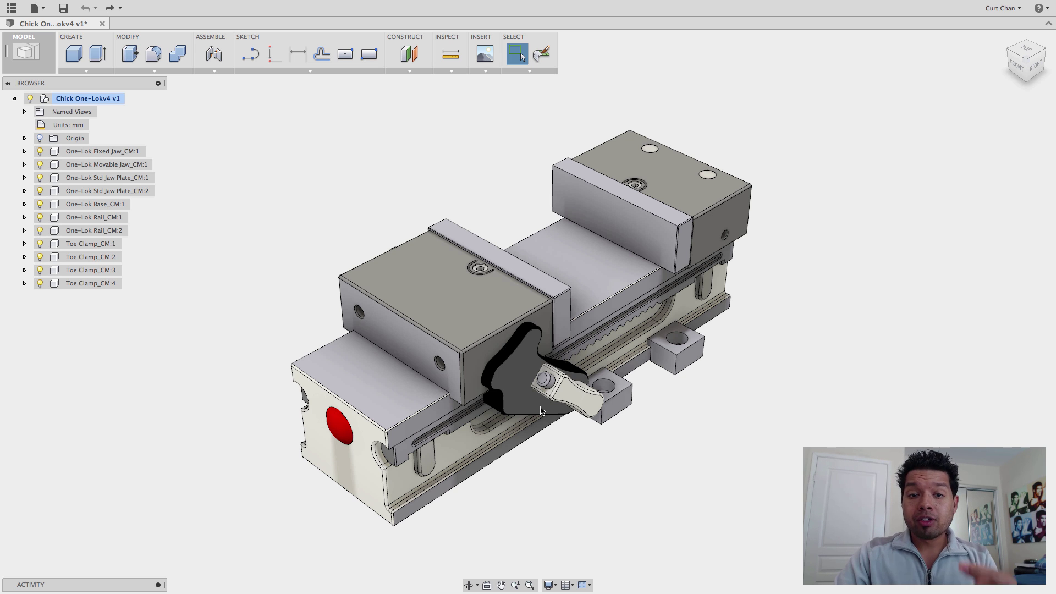
Try sketching a center rectangle on the movable jaw's top face, and undo the sketch
click(344, 55)
click(441, 286)
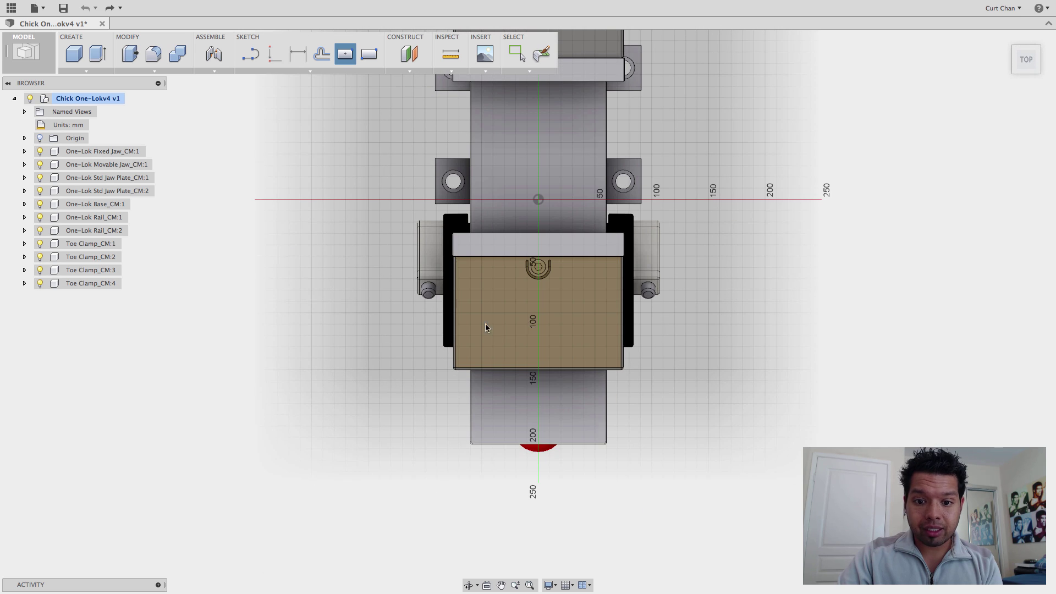
click(532, 313)
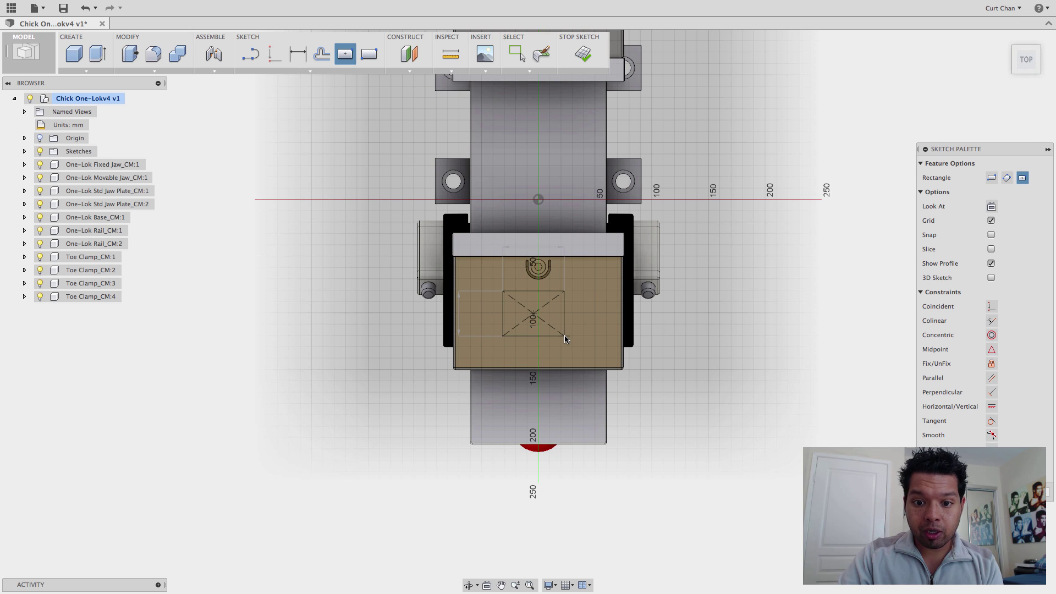
click(565, 336)
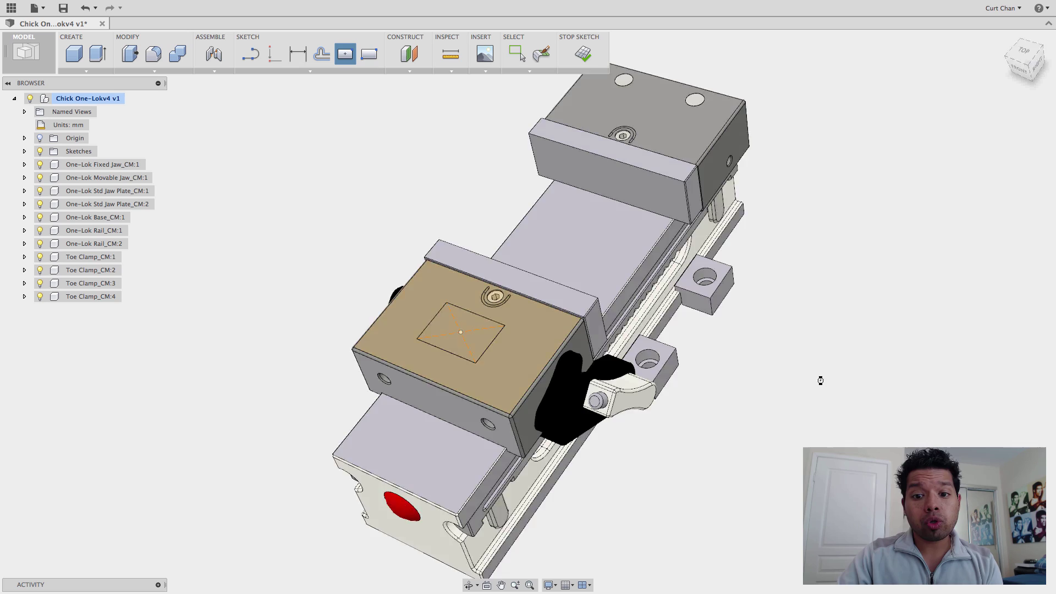
key(Escape)
key(super+z)
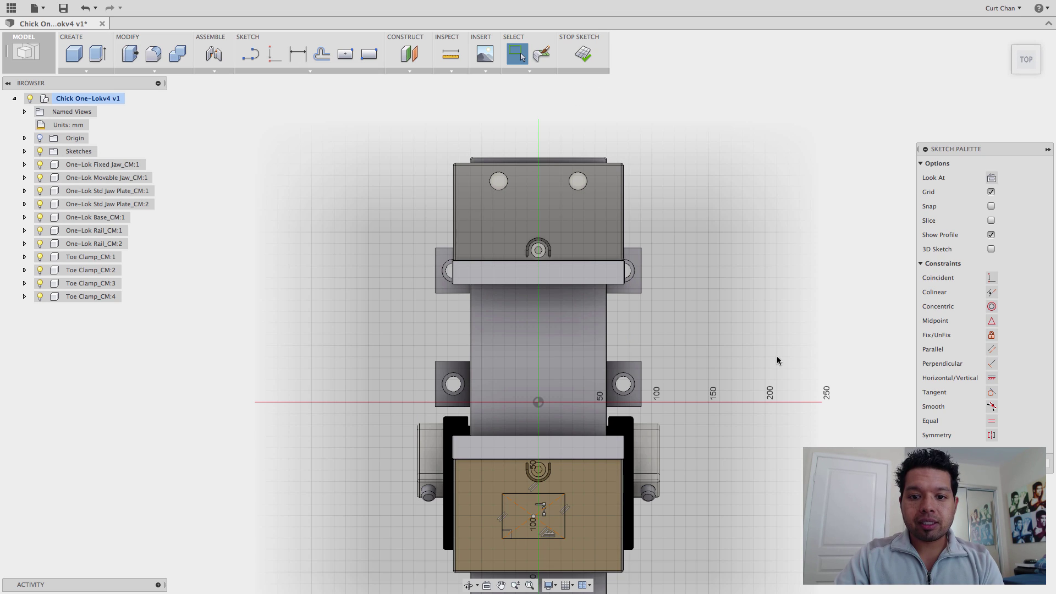
key(super+z)
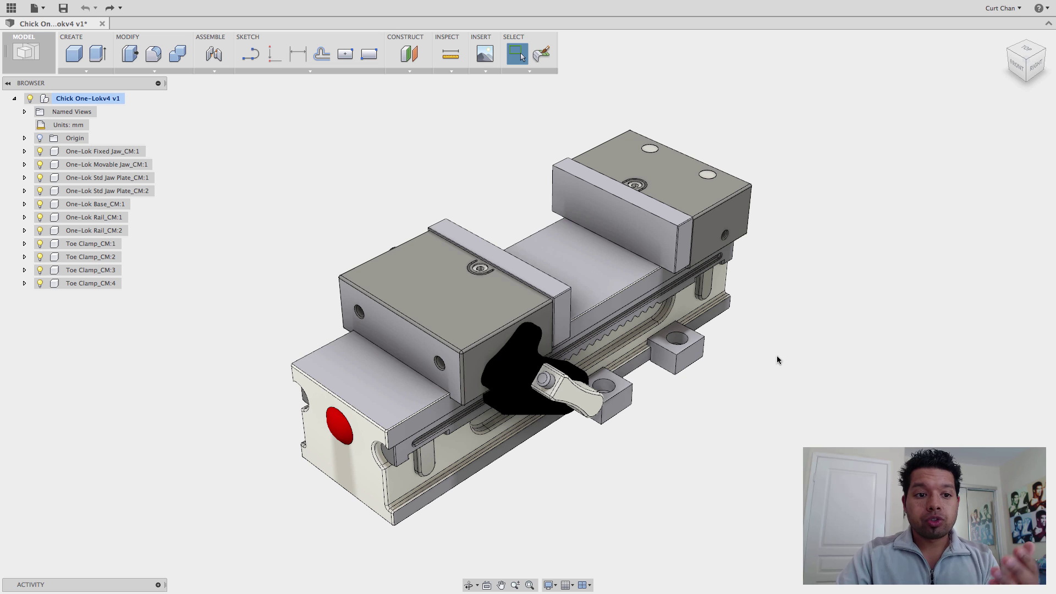
Turn on Capture Design History for the Chick One-Lokv4 v1 root component
click(70, 99)
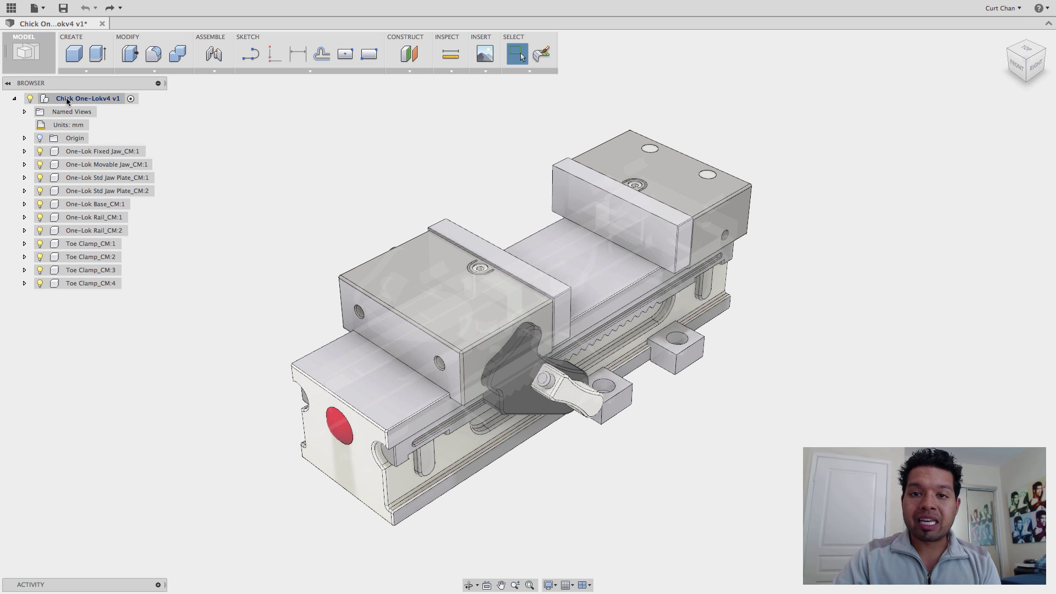
right_click(73, 101)
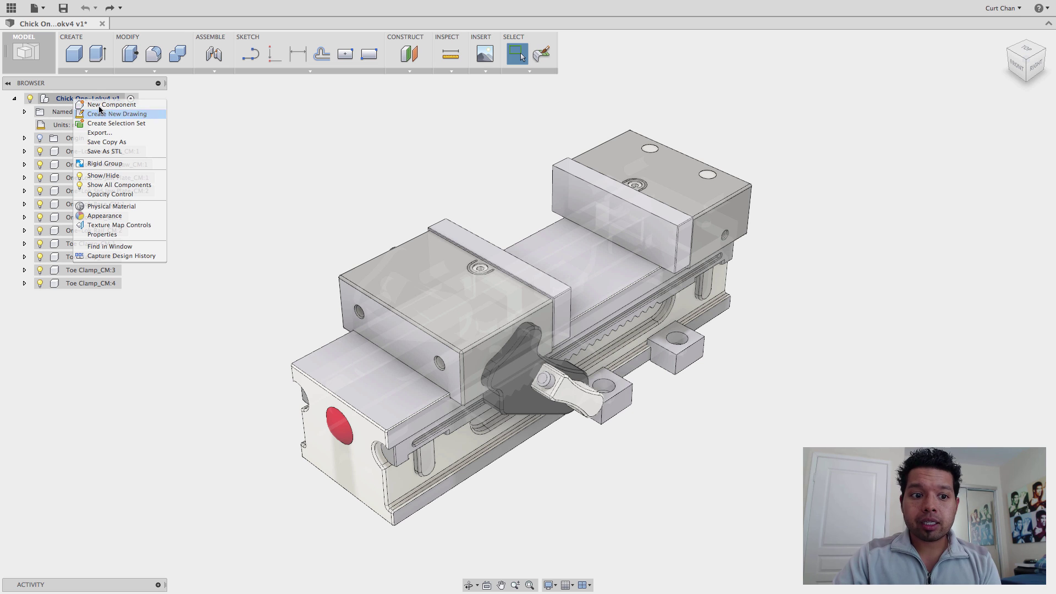
click(140, 258)
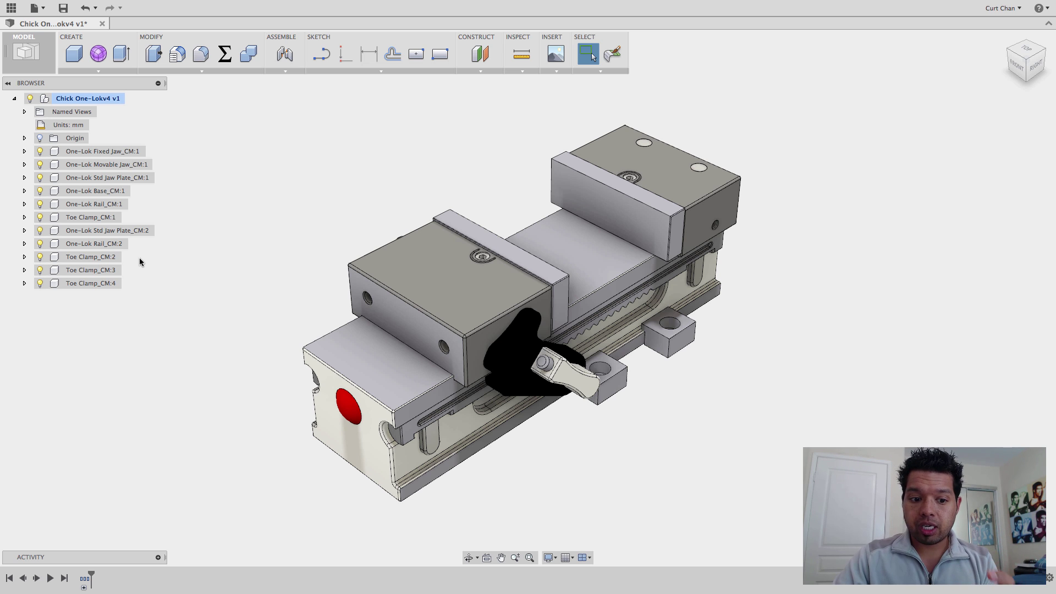
Expand and collapse the grouped timeline features to examine the captured component history
click(84, 588)
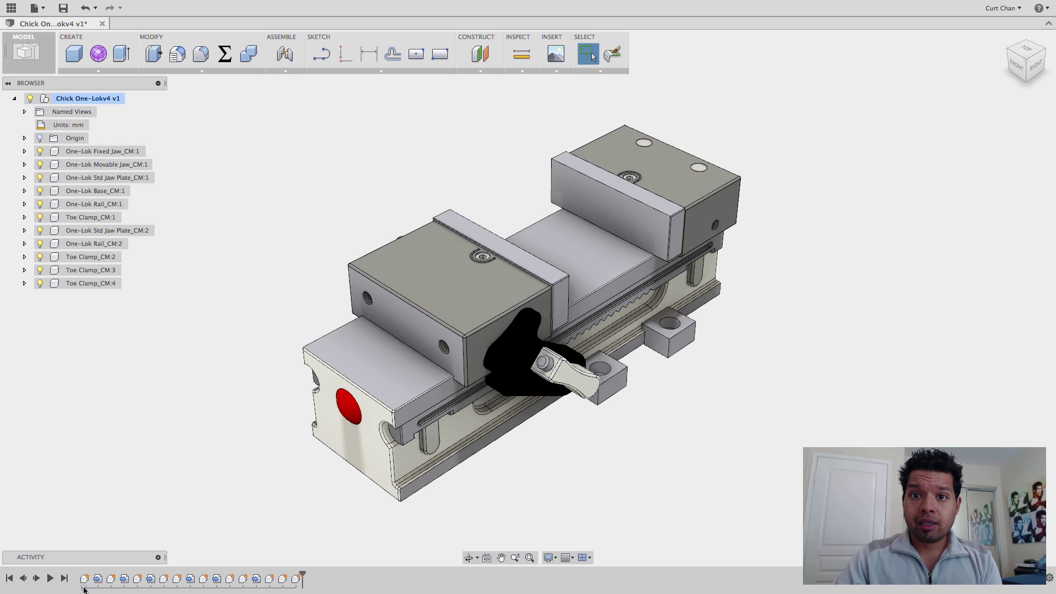
click(84, 588)
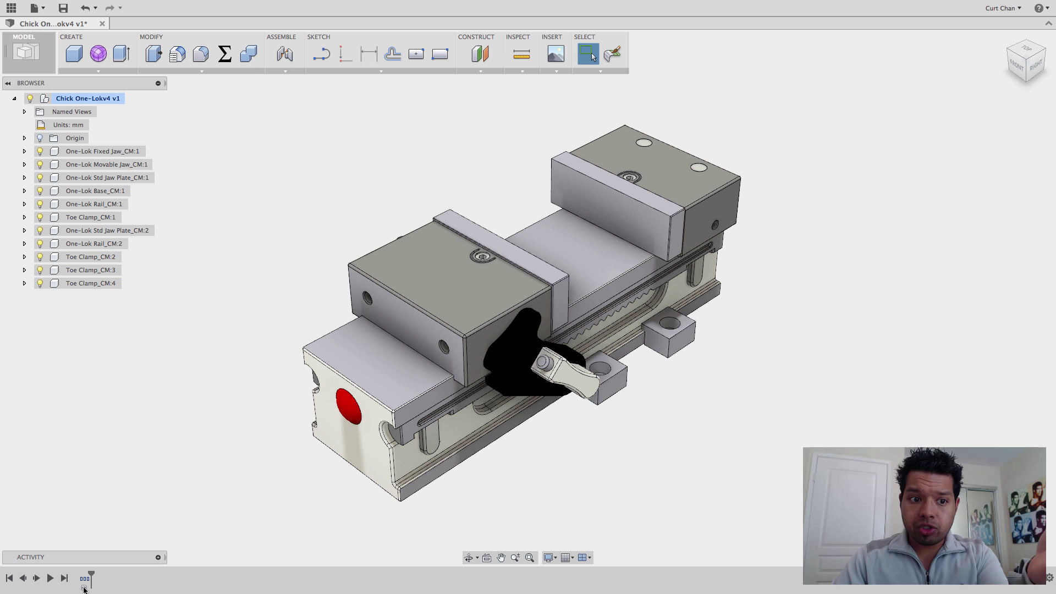
click(84, 588)
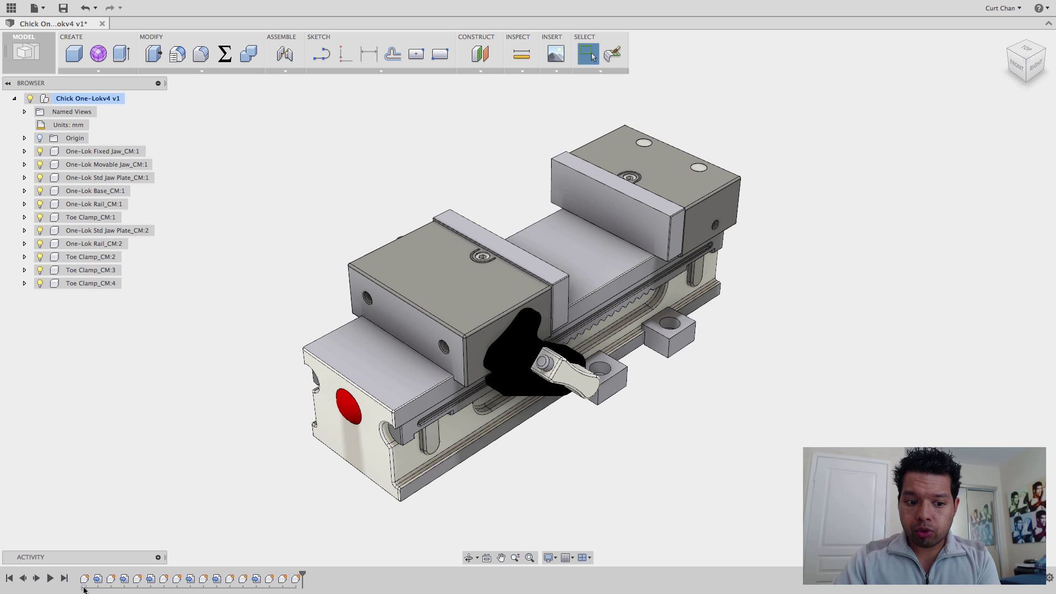
click(84, 587)
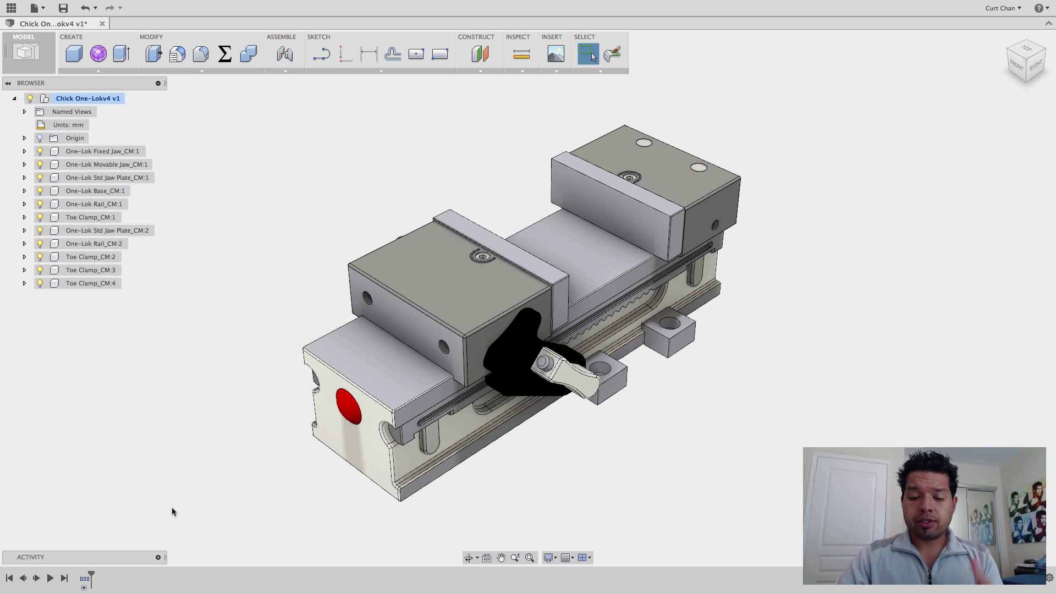
Try moving the vise base away from the jaws and rails, and undo the move
drag(341, 429, 459, 425)
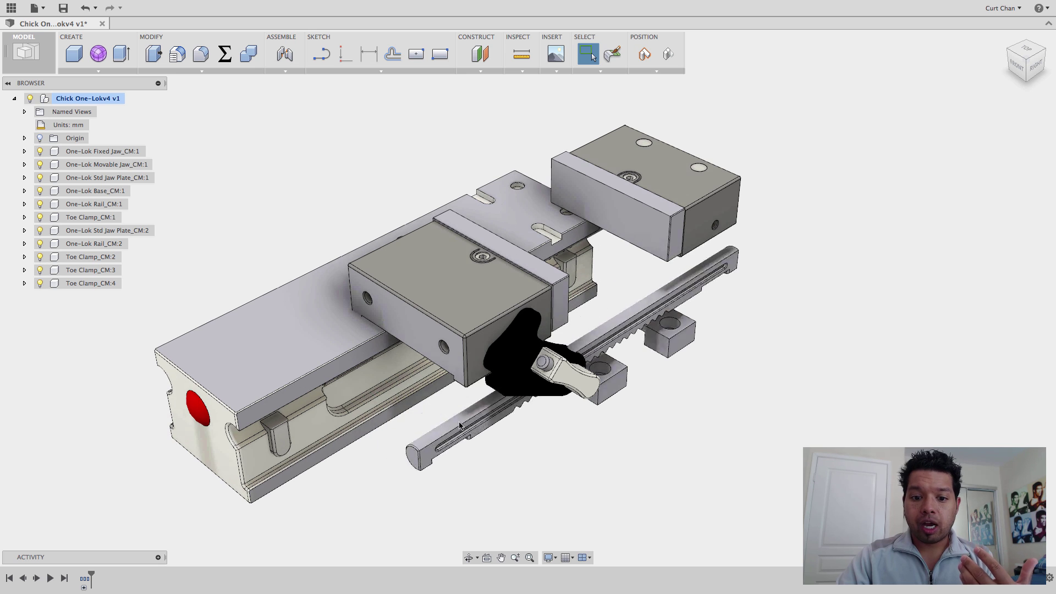
key(super+z)
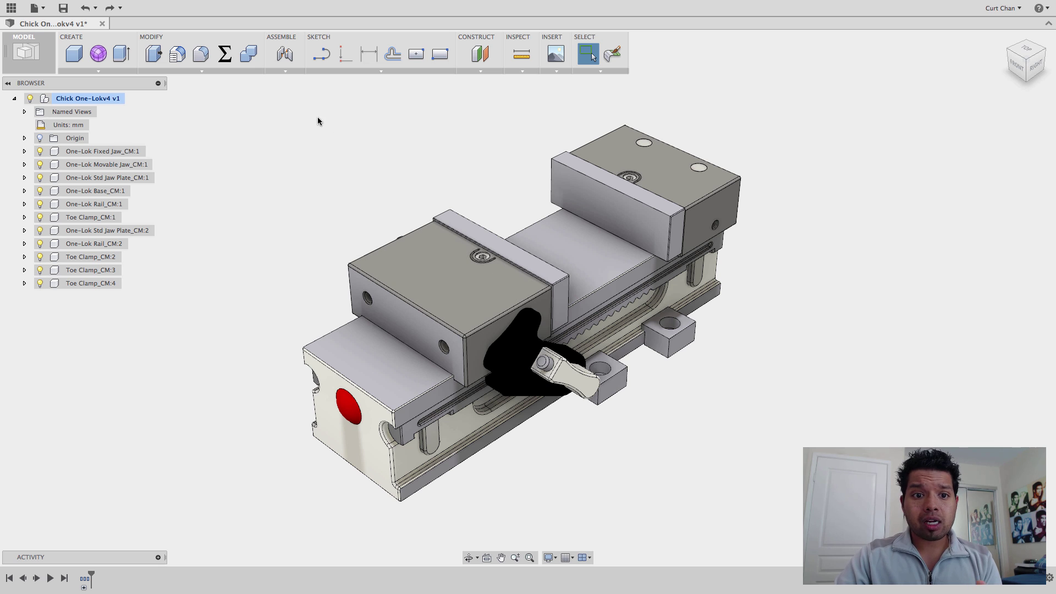
click(286, 72)
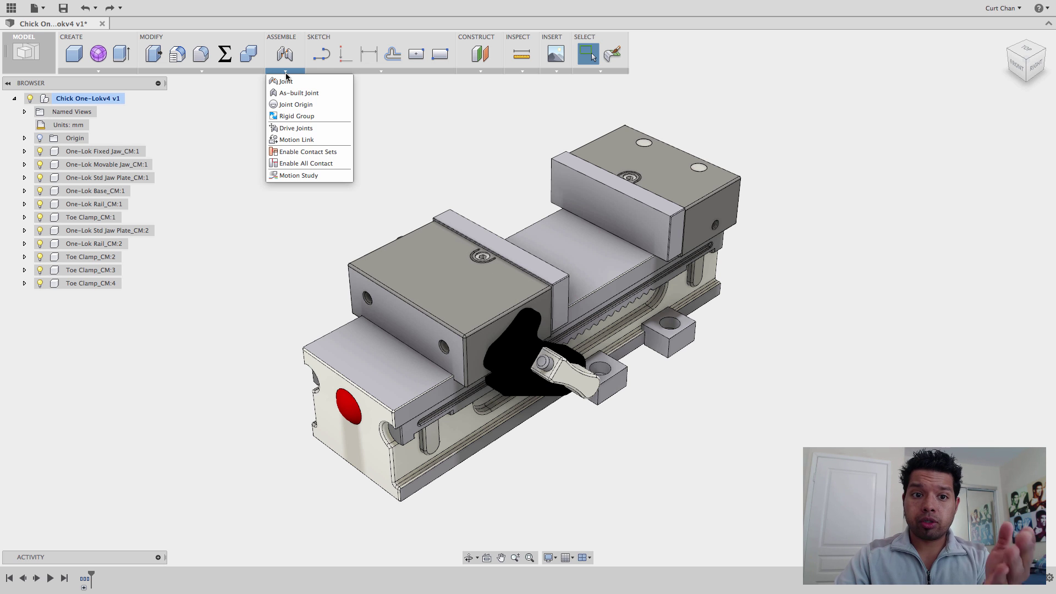
click(310, 116)
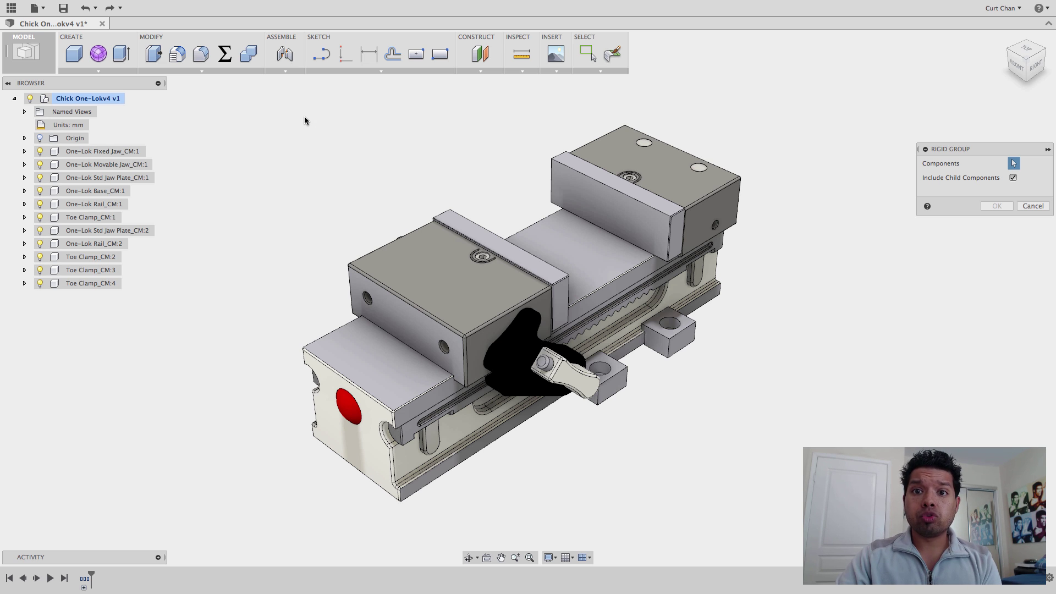
click(1018, 207)
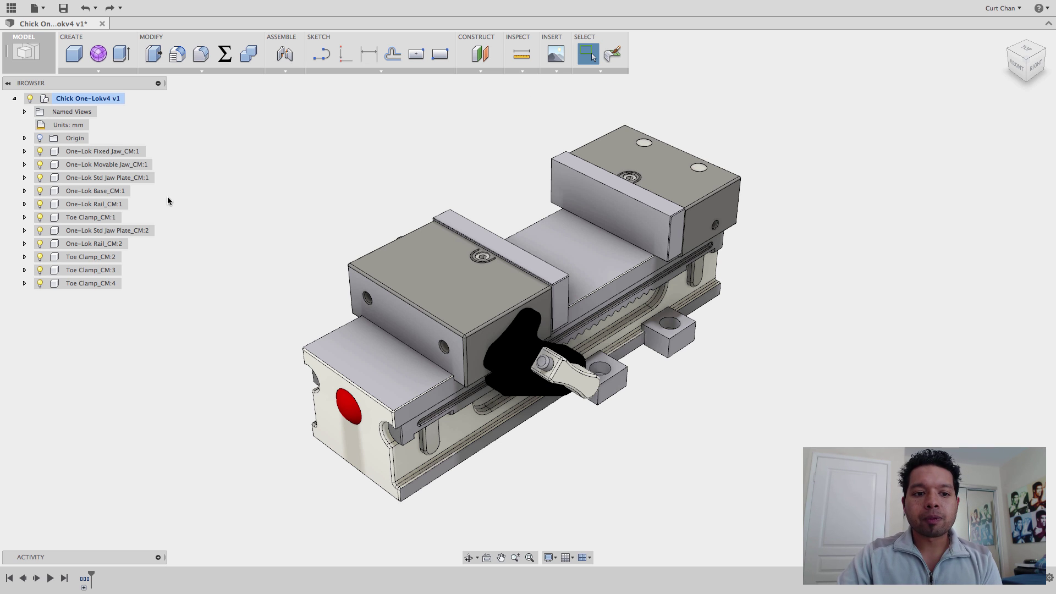
Reorder One-Lok Std Jaw Plate_CM:2 to follow One-Lok Std Jaw Plate_CM:1, and undo the nesting of One-Lok Rail_CM:1 under the base
drag(140, 229, 117, 205)
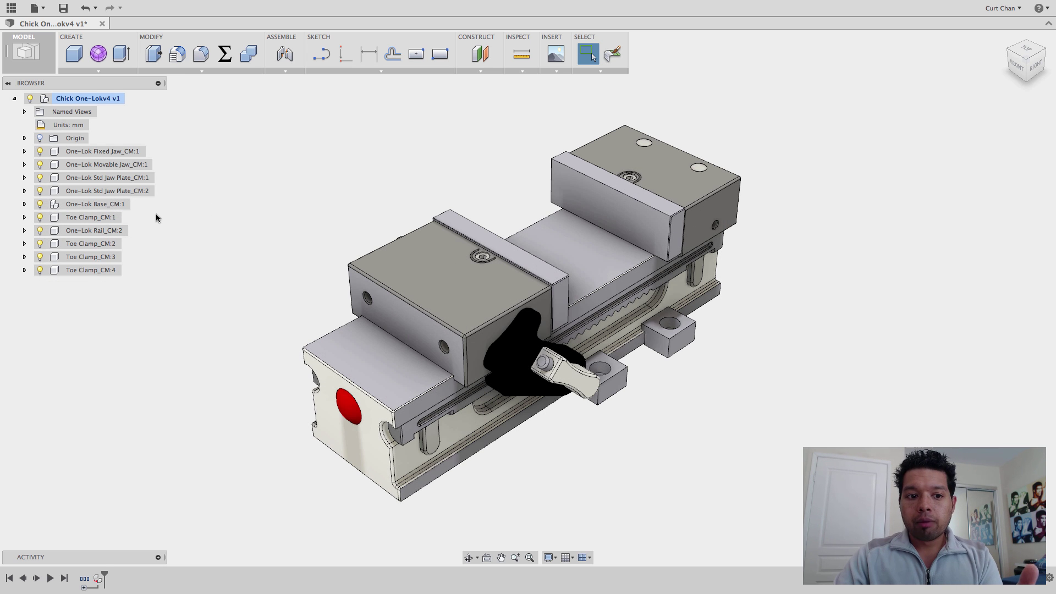
key(super+z)
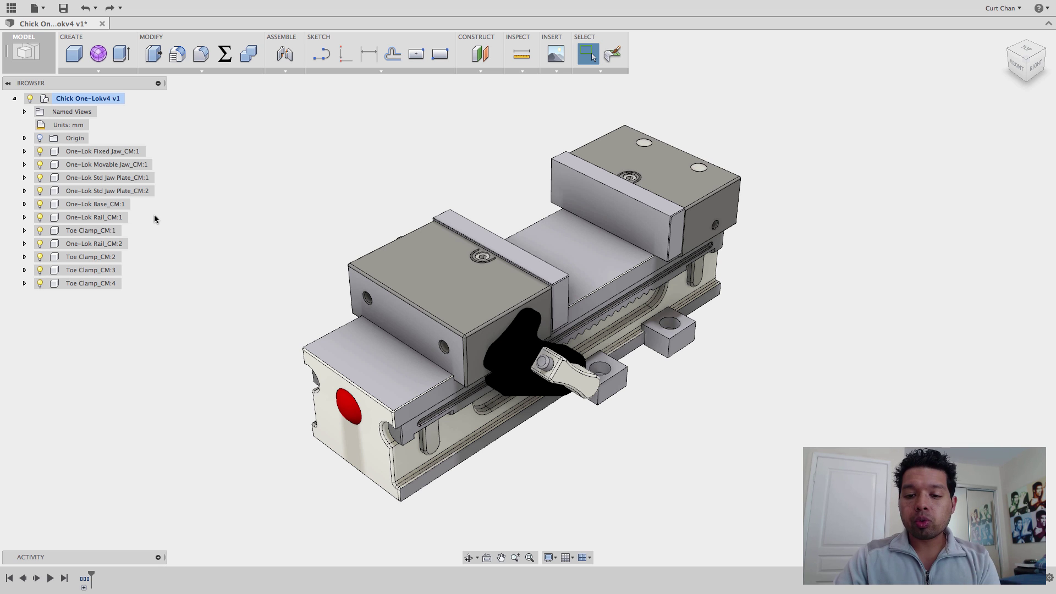
Create a rigid group from One-Lok Base_CM:1, both One-Lok rails and all four toe clamps, including child components
click(114, 208)
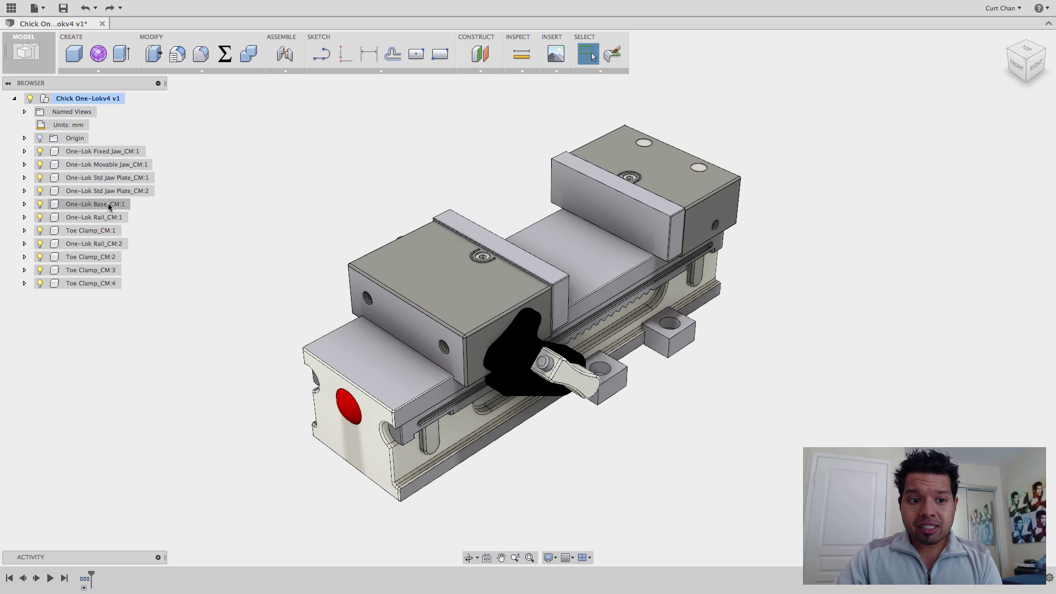
shift+click(110, 219)
shift+click(113, 231)
shift+click(110, 244)
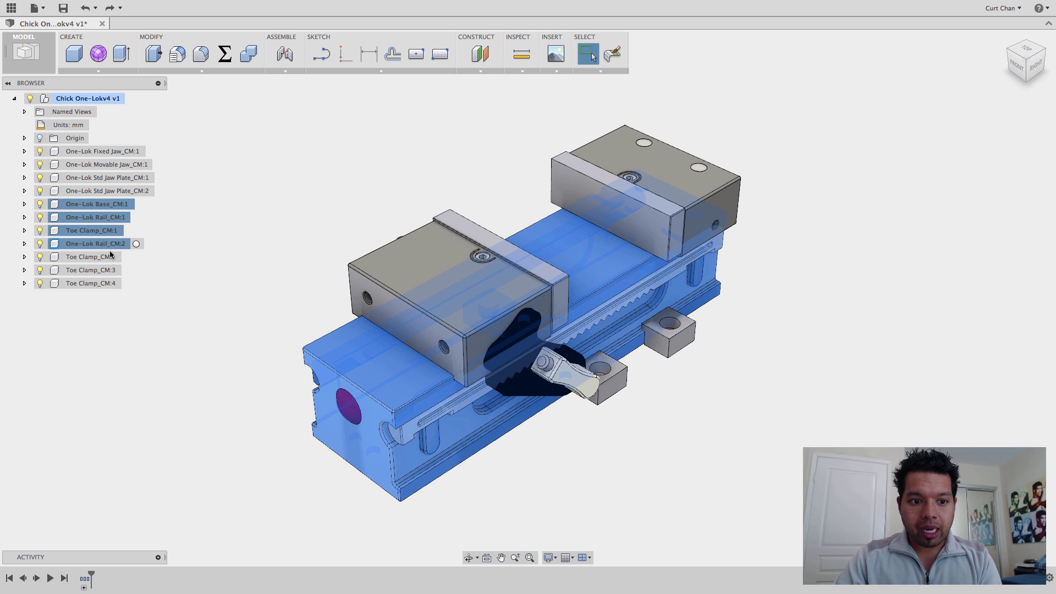
shift+click(110, 256)
shift+click(110, 270)
shift+click(114, 283)
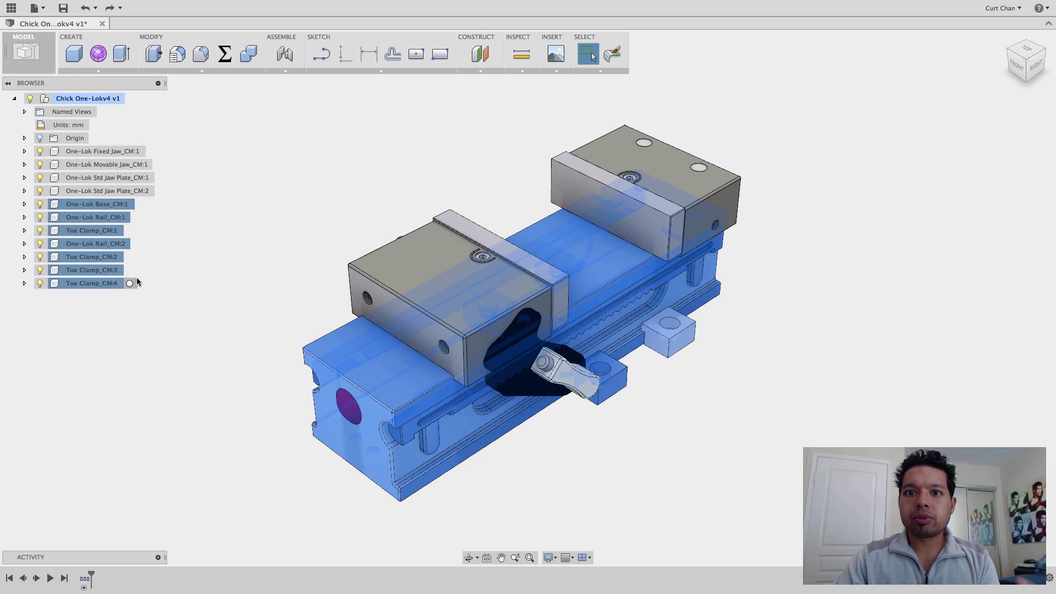
click(285, 71)
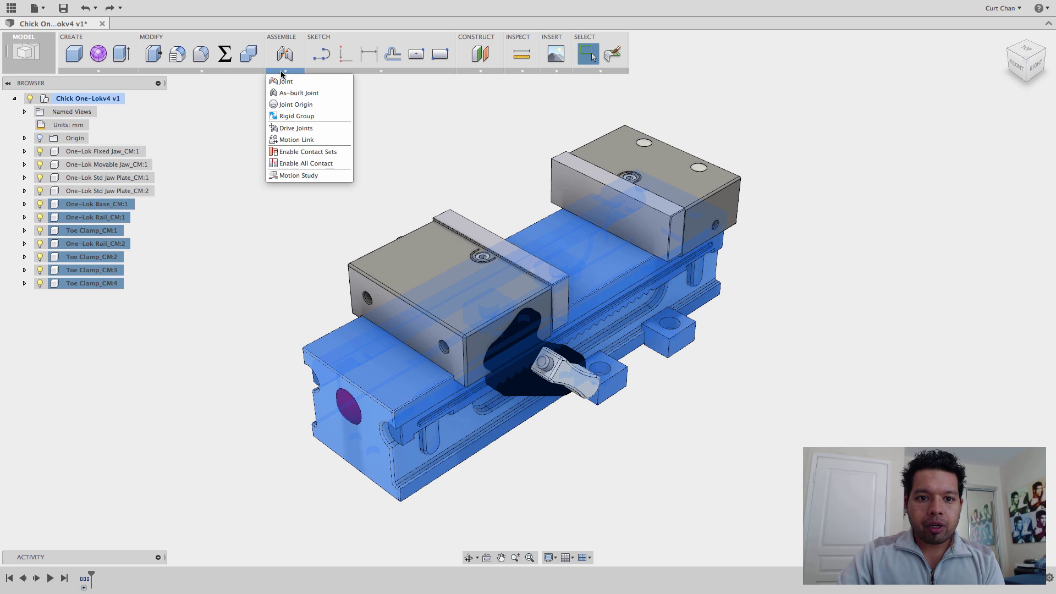
click(302, 116)
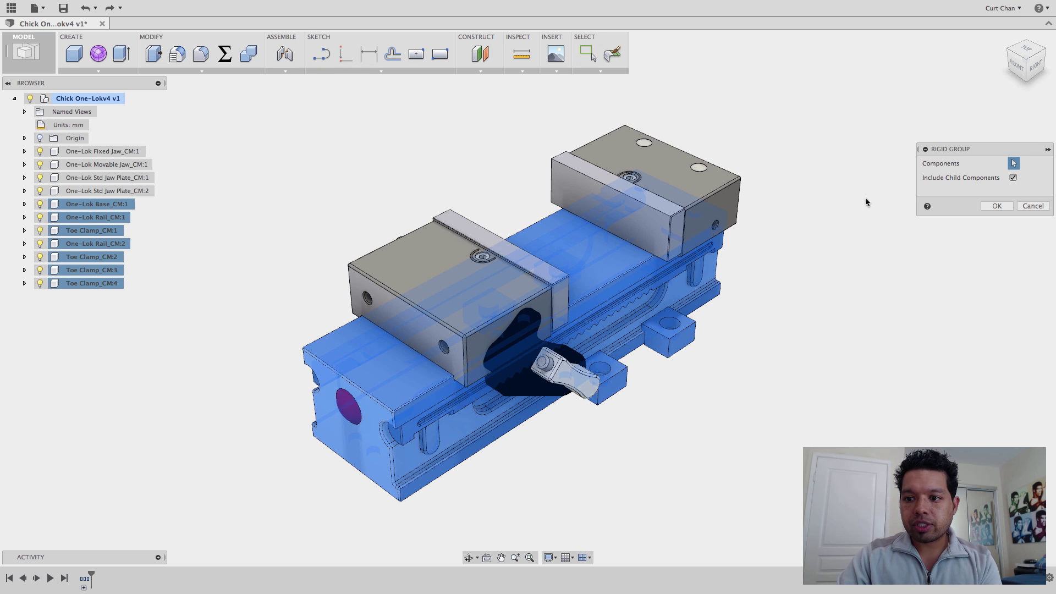
click(989, 206)
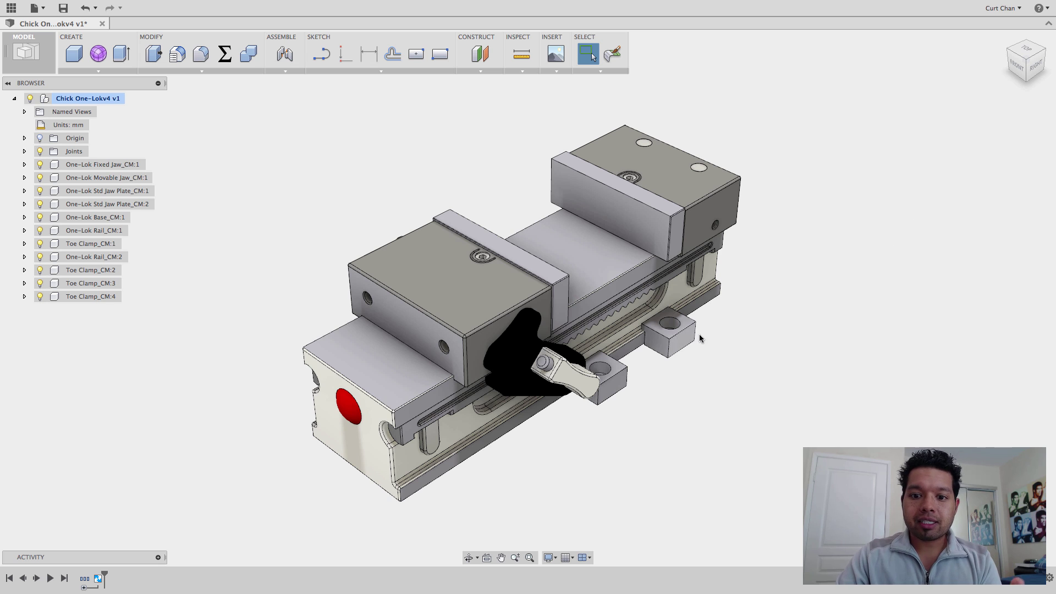
Test the rigid group by moving the base, rails and toe clamps together away from the jaws
drag(698, 334, 675, 377)
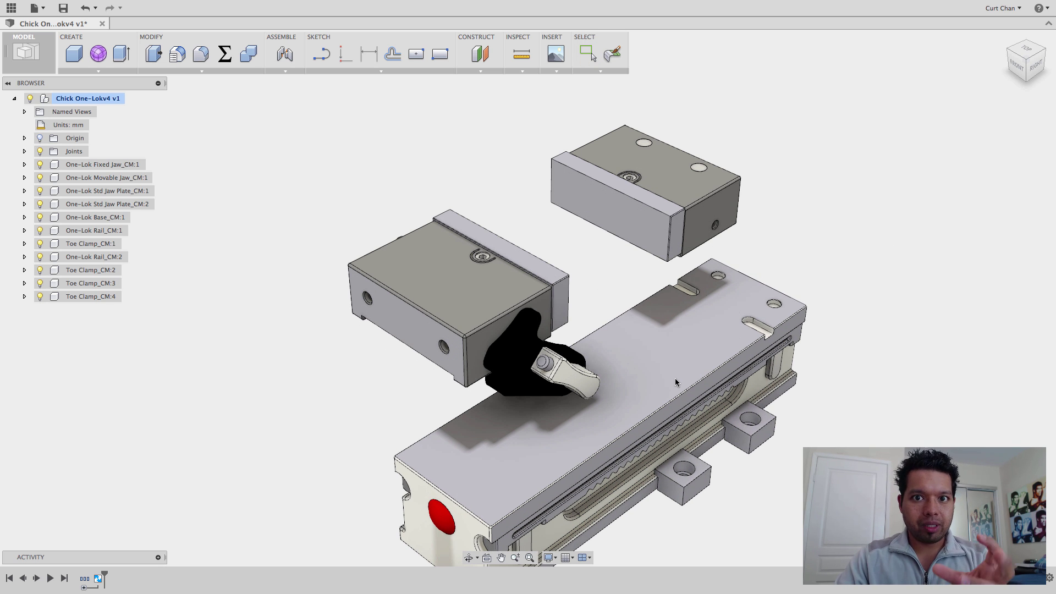
key(super+z)
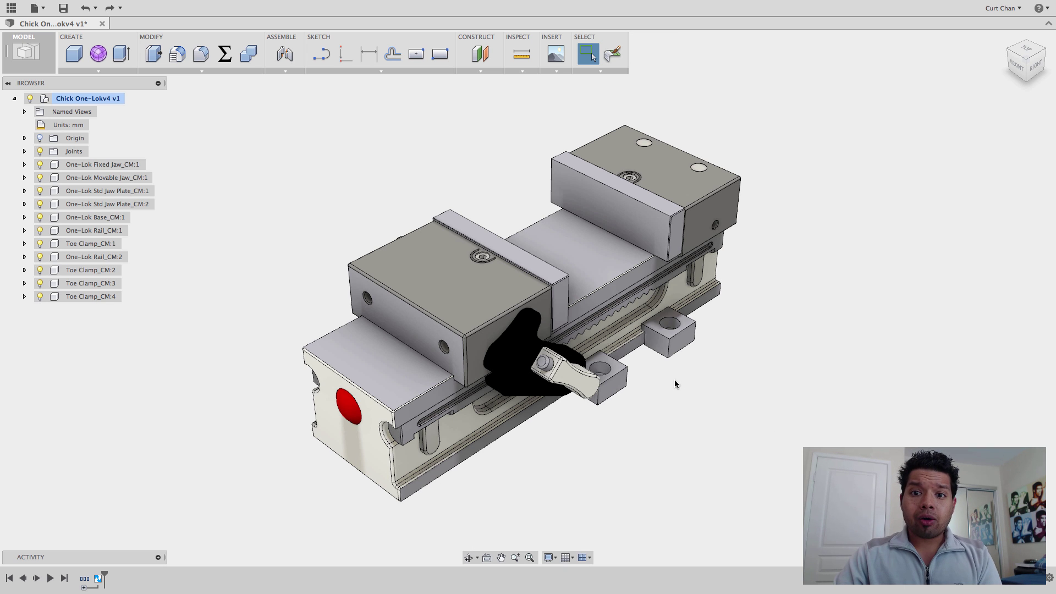
key(super+y)
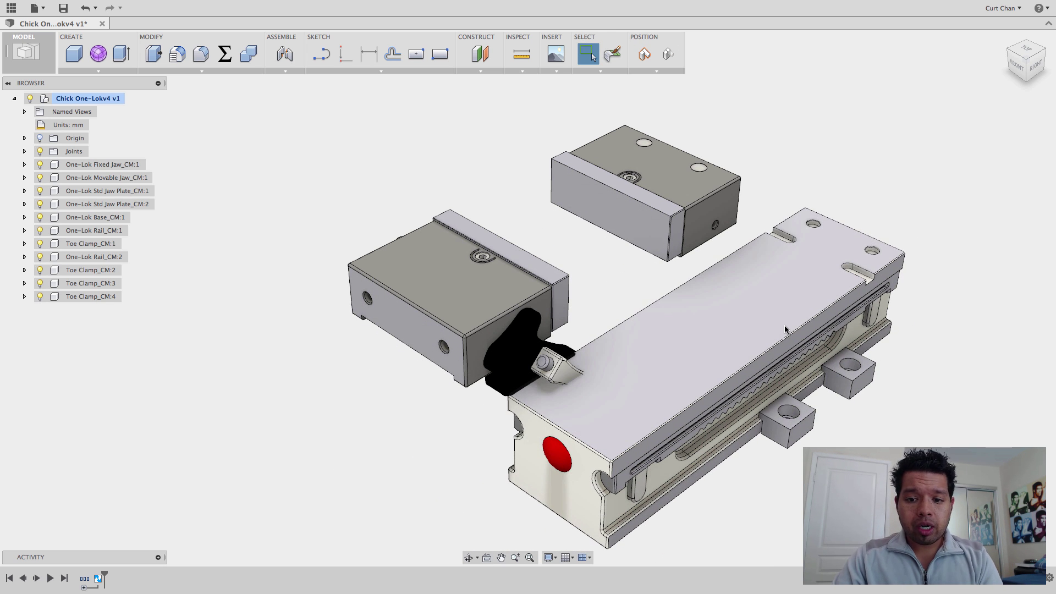
Undo the test move and ground One-Lok Base_CM:1
key(super+z)
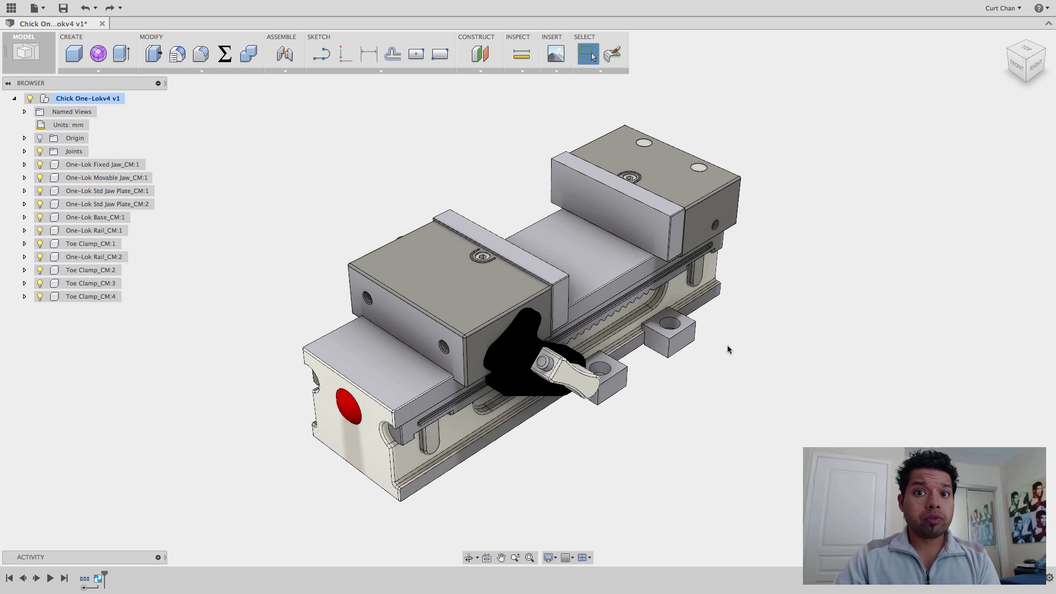
click(557, 238)
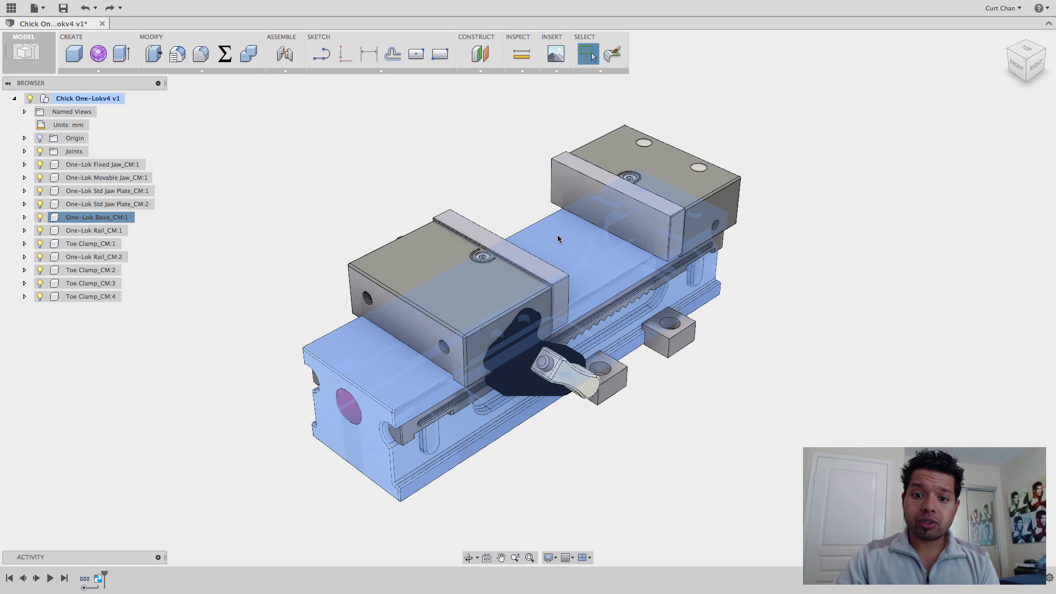
right_click(411, 146)
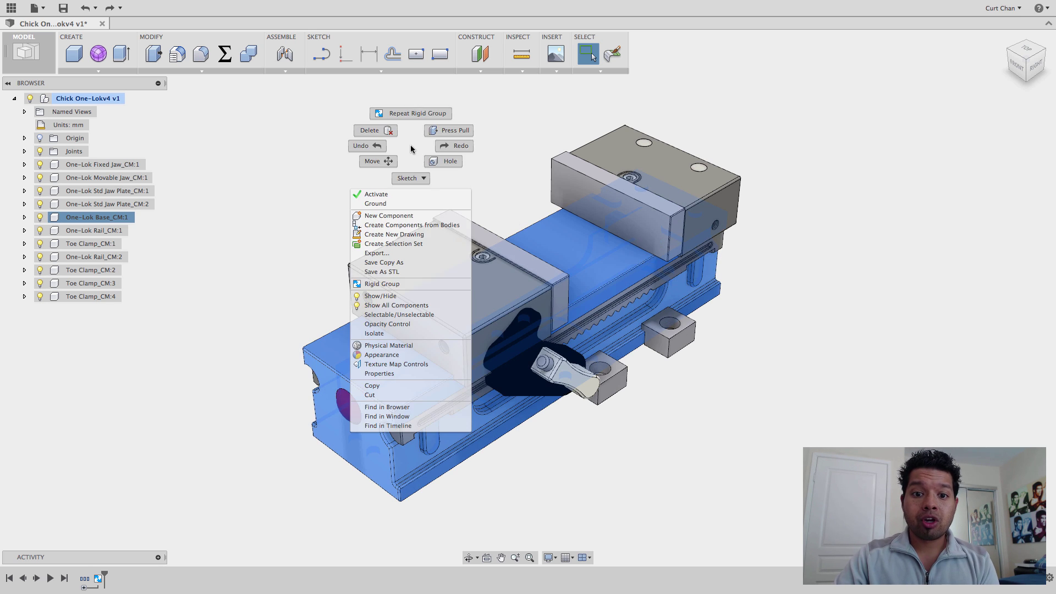
click(426, 204)
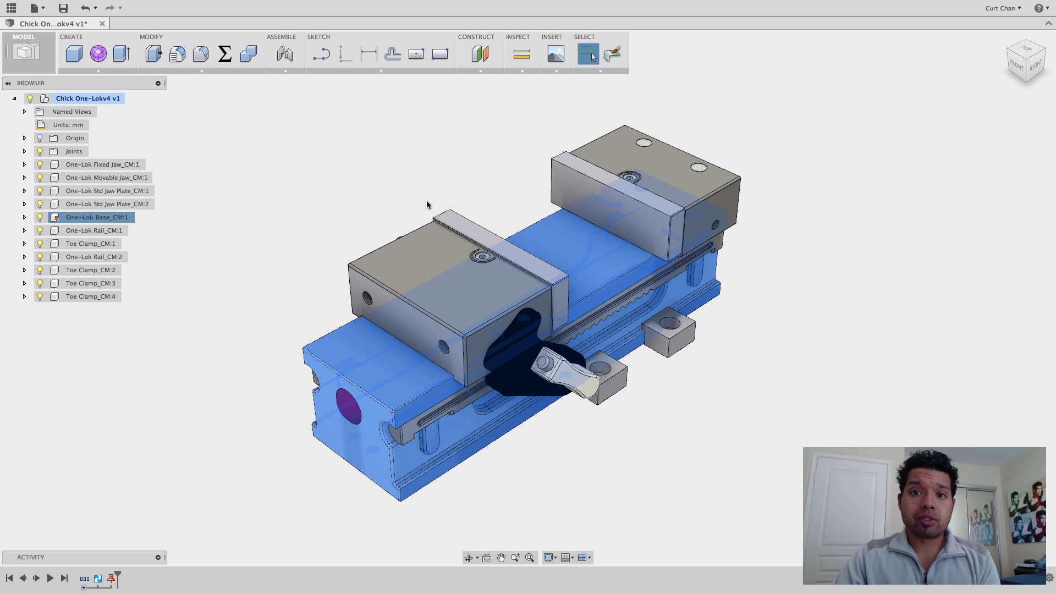
click(434, 173)
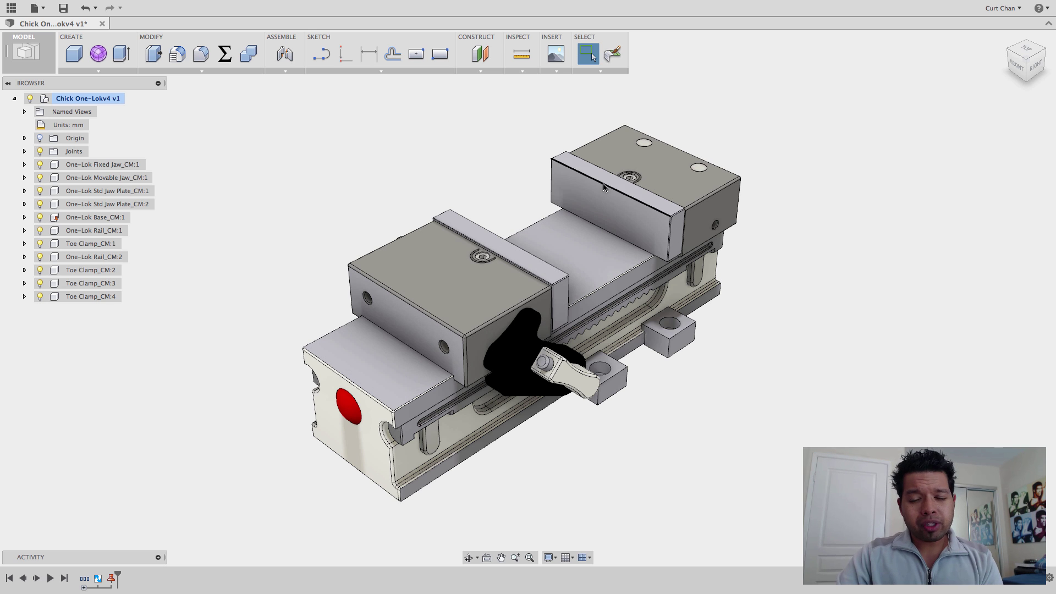
Test moving the fixed jaw and its jaw plate separately away from the grounded base, and undo the moves
drag(653, 183, 574, 161)
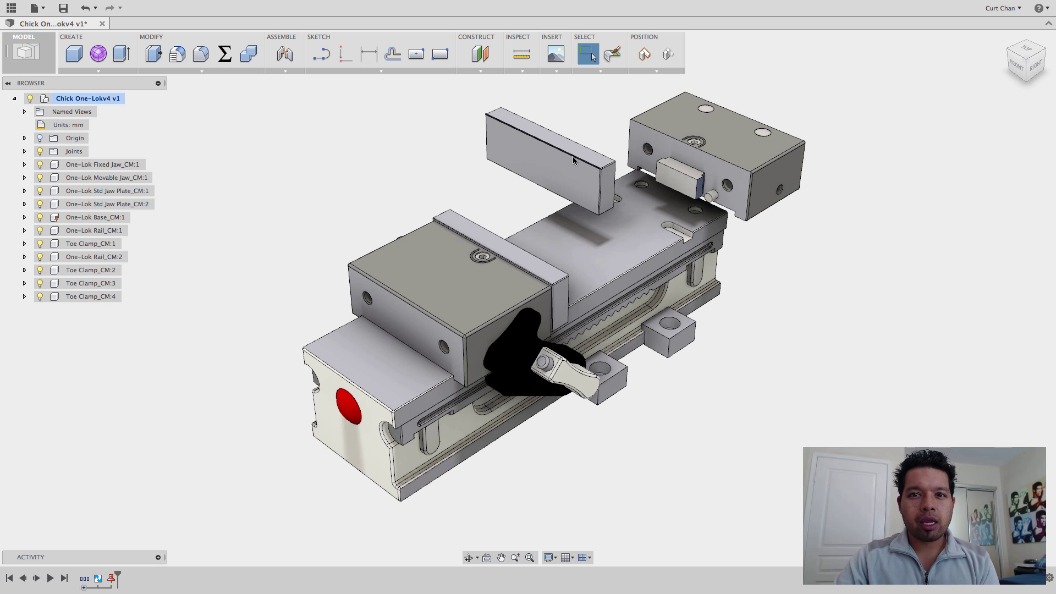
key(super+z)
key(super+z)
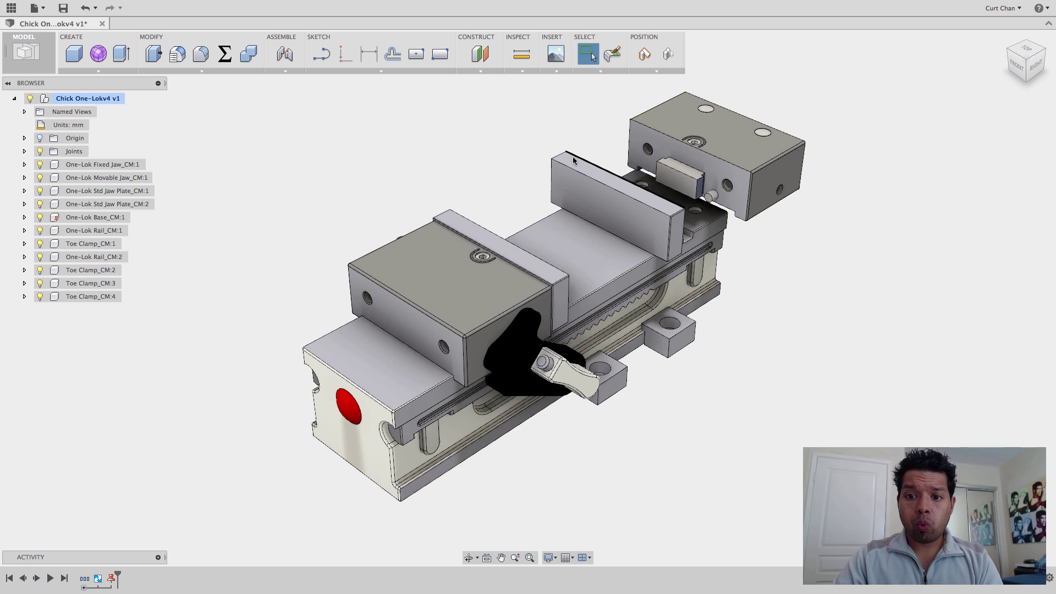
Create a rigid group from One-Lok Fixed Jaw_CM:1 and One-Lok Std Jaw Plate_CM:1, including child components, then test-move it and undo
click(287, 72)
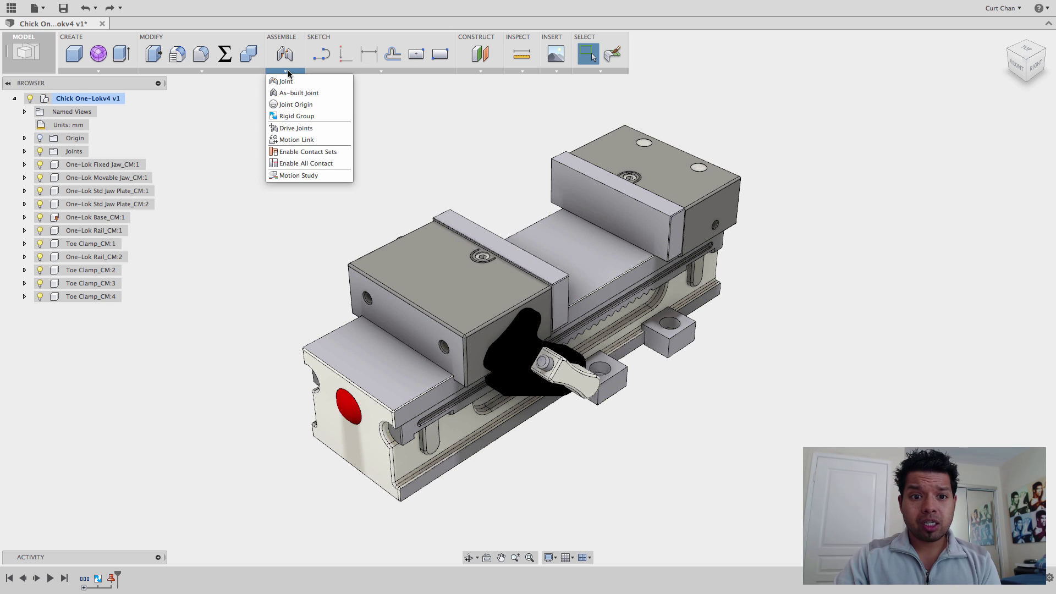
click(305, 116)
click(633, 174)
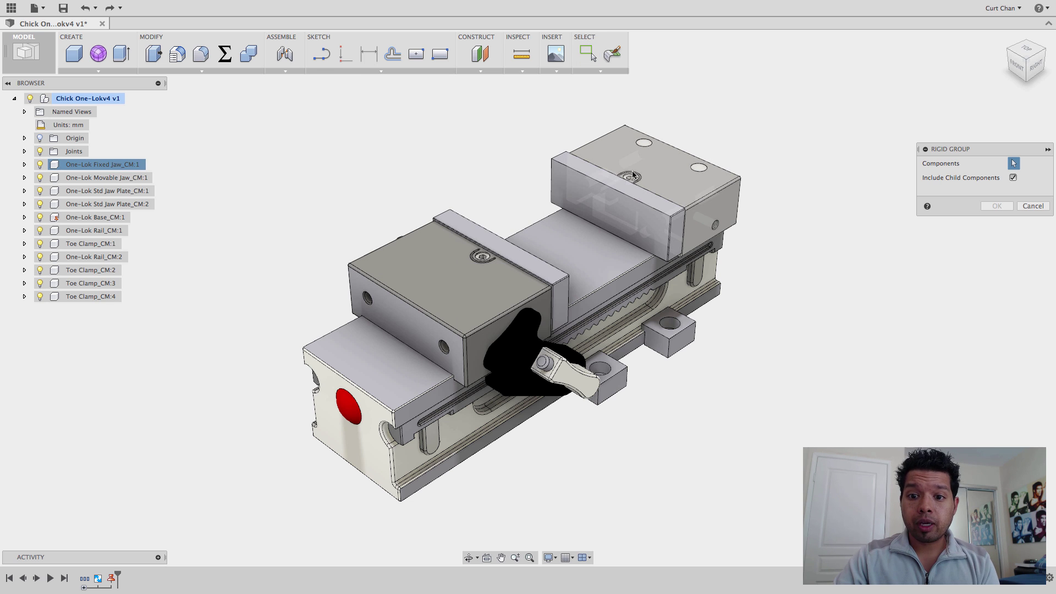
click(574, 176)
click(575, 175)
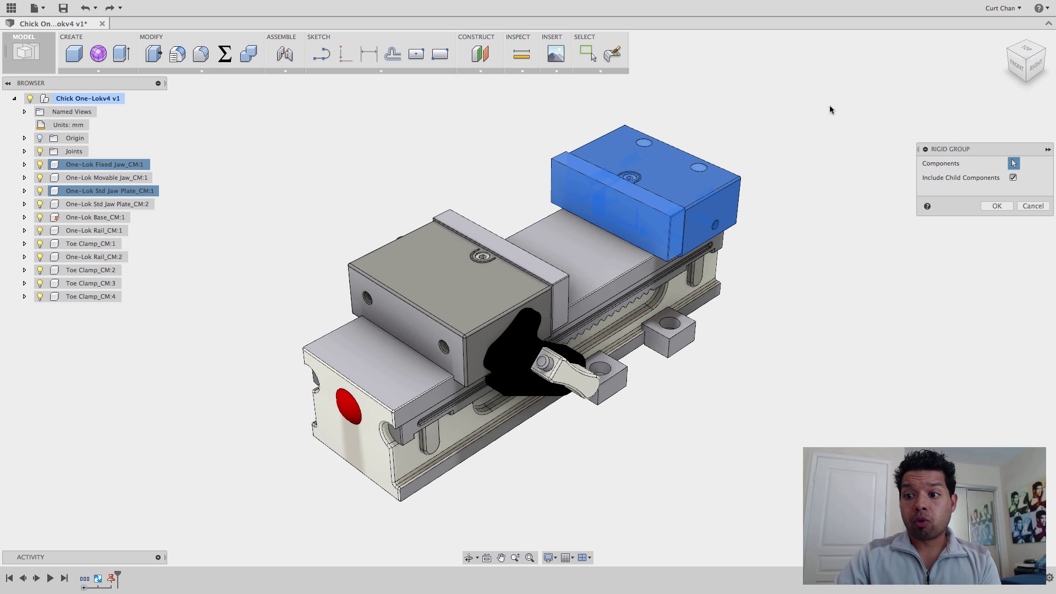
click(996, 206)
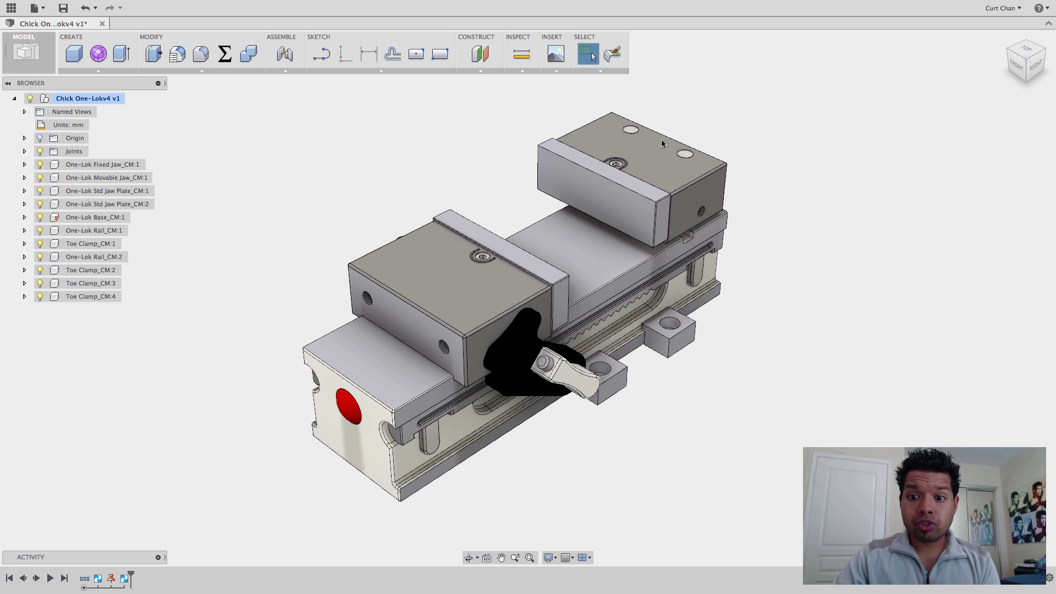
drag(703, 184, 628, 142)
key(super+z)
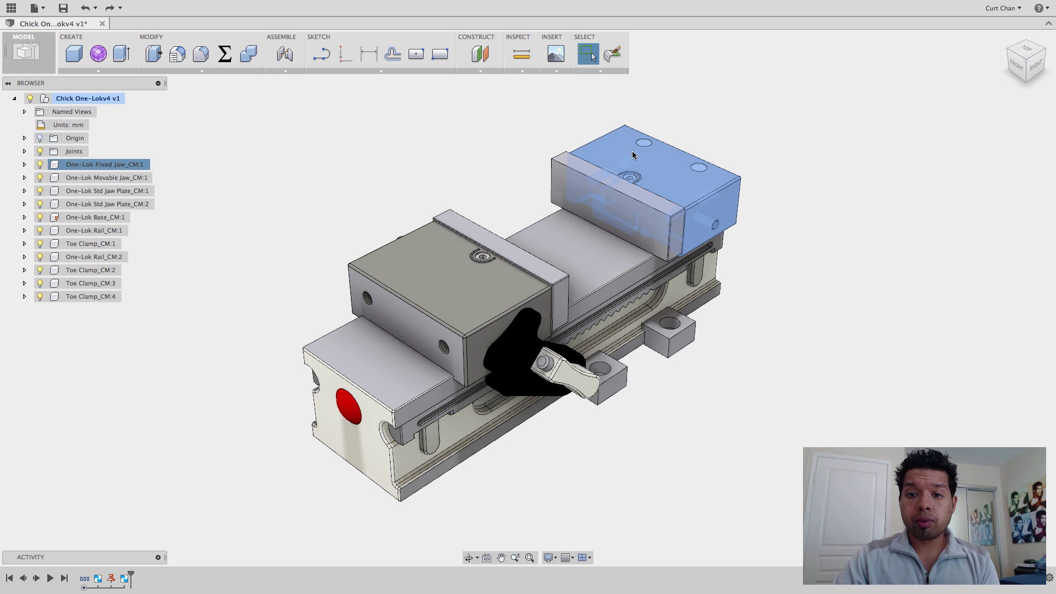
Ground One-Lok Fixed Jaw_CM:1
click(632, 154)
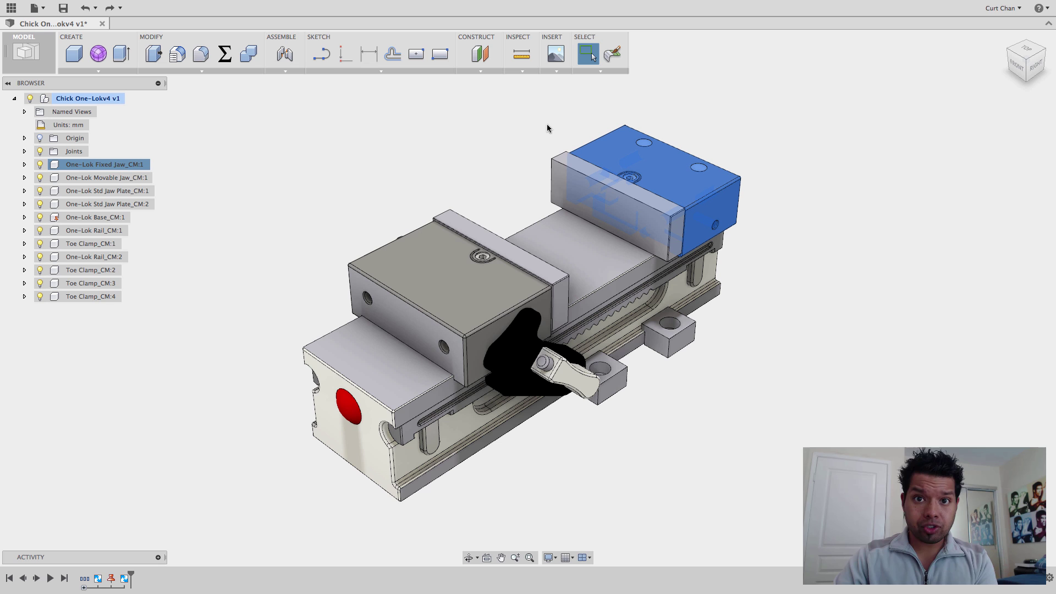
right_click(482, 113)
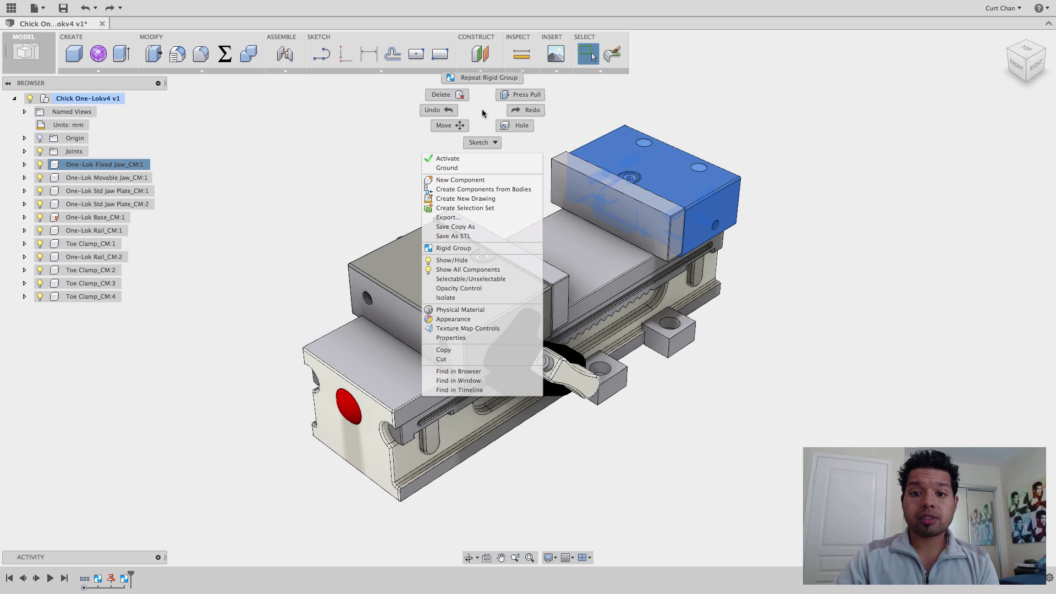
click(490, 167)
click(488, 152)
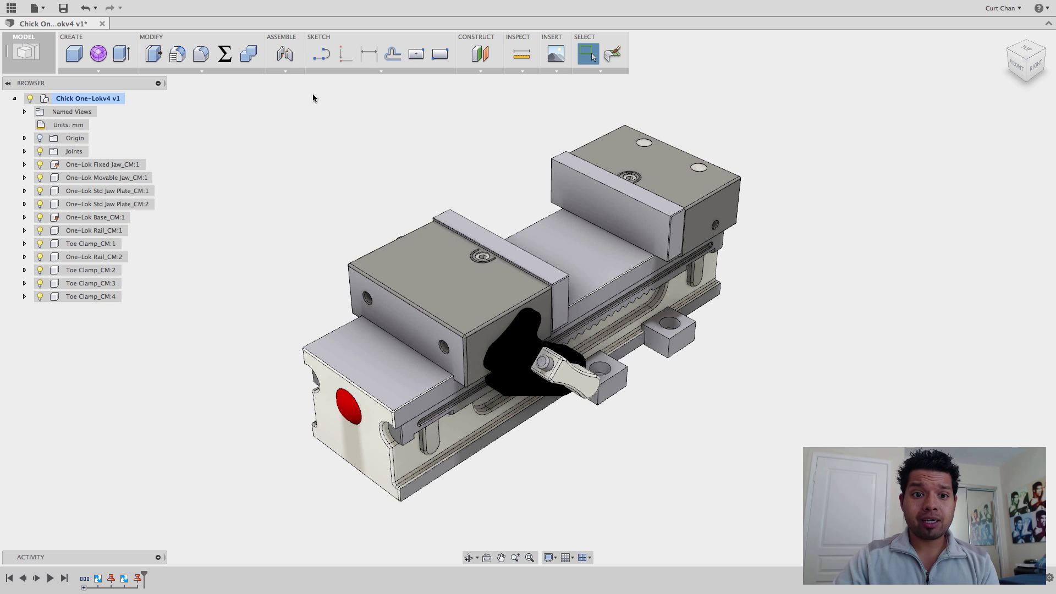
Test moving the movable jaw and its jaw plate separately above the base, and undo the moves
drag(451, 264, 430, 202)
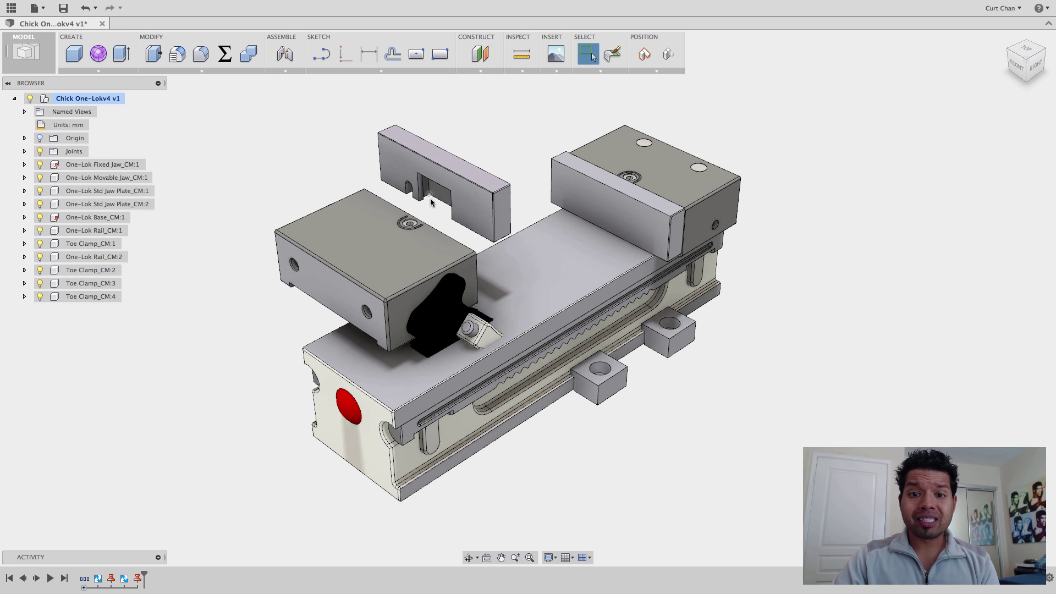
key(ctrl+z)
key(ctrl+z)
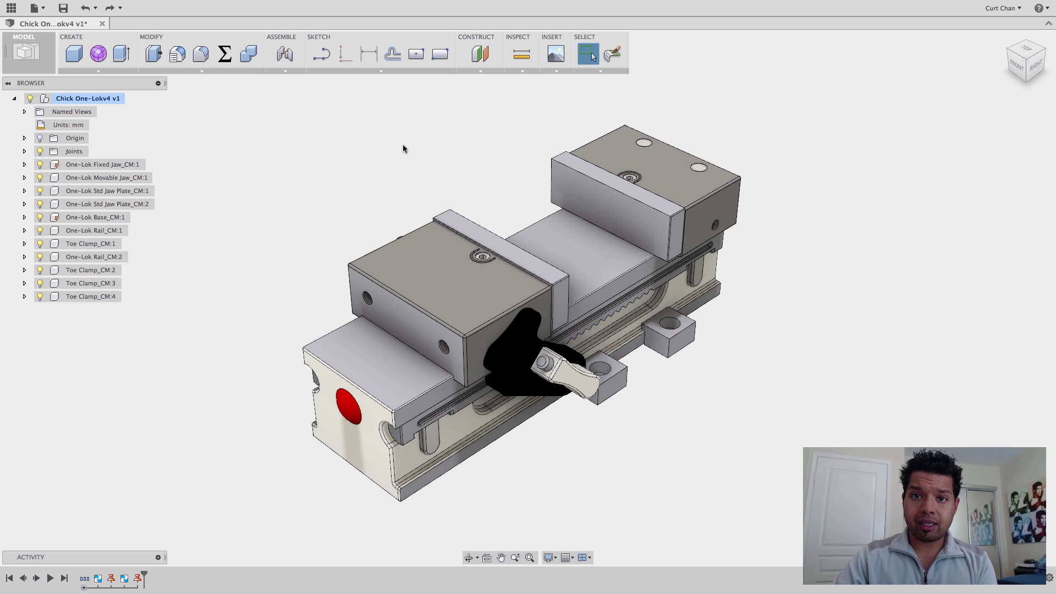
Create a rigid group from One-Lok Movable Jaw_CM:1 and One-Lok Std Jaw Plate_CM:2, including child components, and lift the pair above the base
click(301, 72)
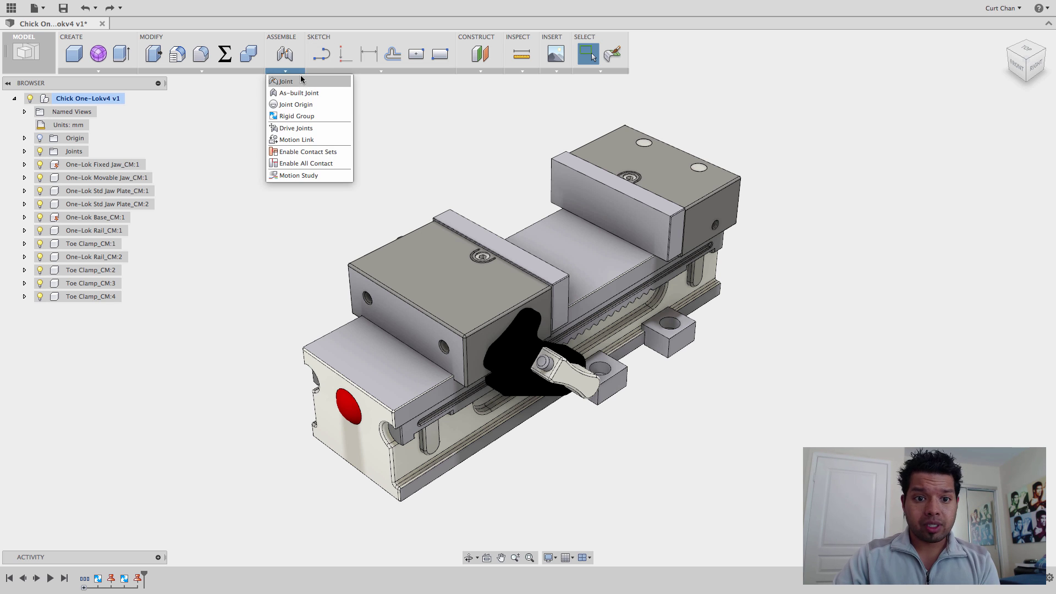
click(316, 111)
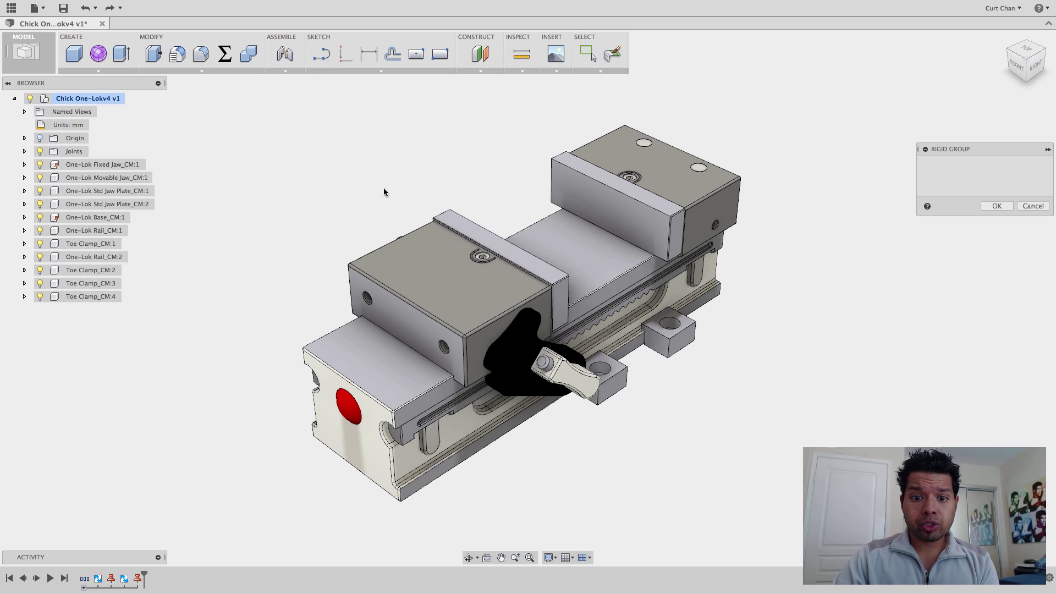
click(407, 240)
click(457, 234)
right_click(418, 107)
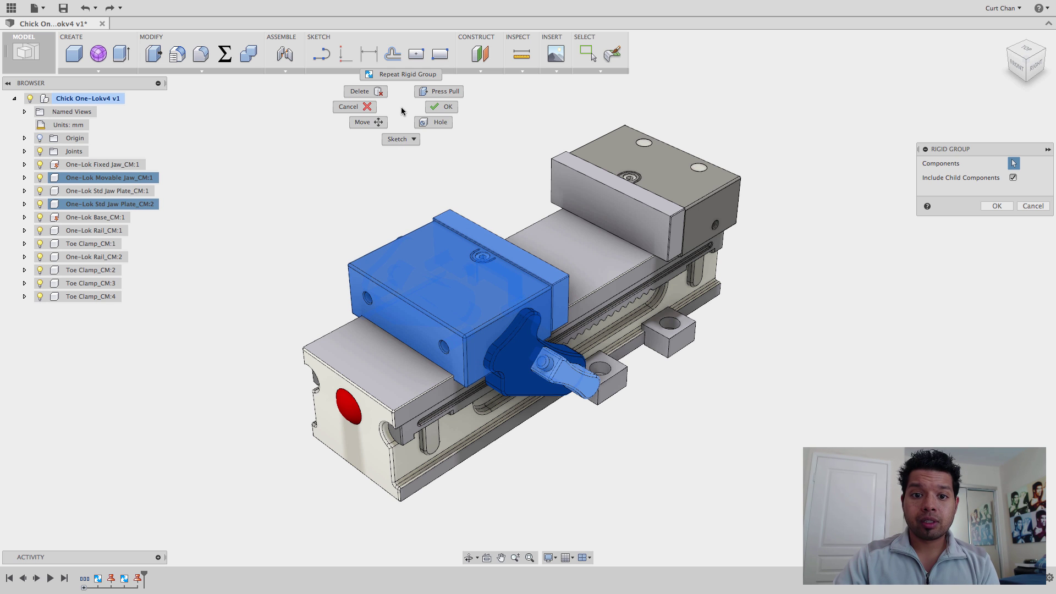
click(483, 106)
drag(499, 326, 408, 215)
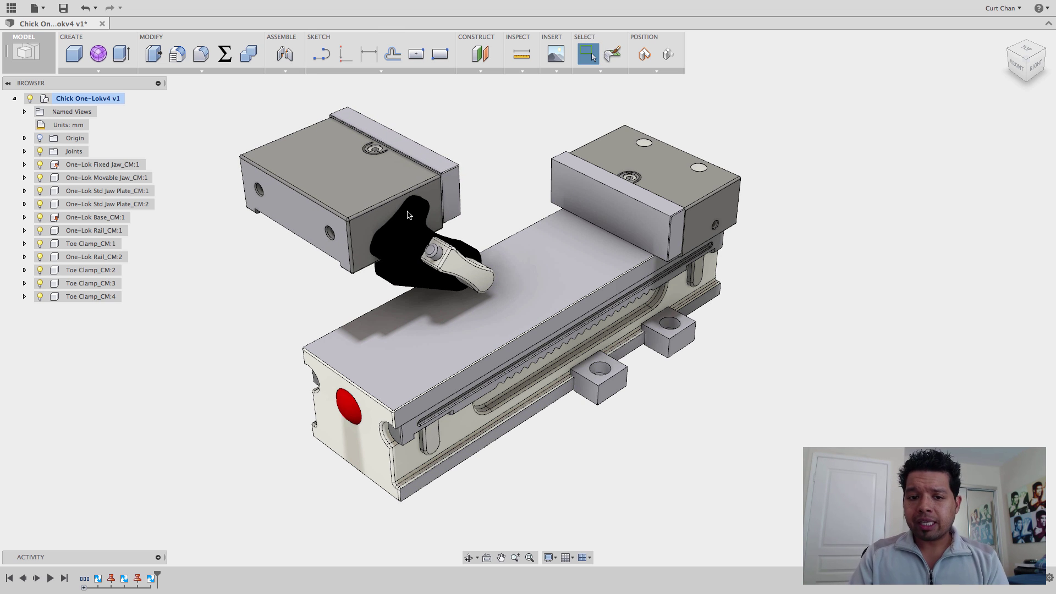
mouse_move(408, 214)
mouse_down()
mouse_move(348, 182)
mouse_move(427, 203)
mouse_move(378, 194)
mouse_up()
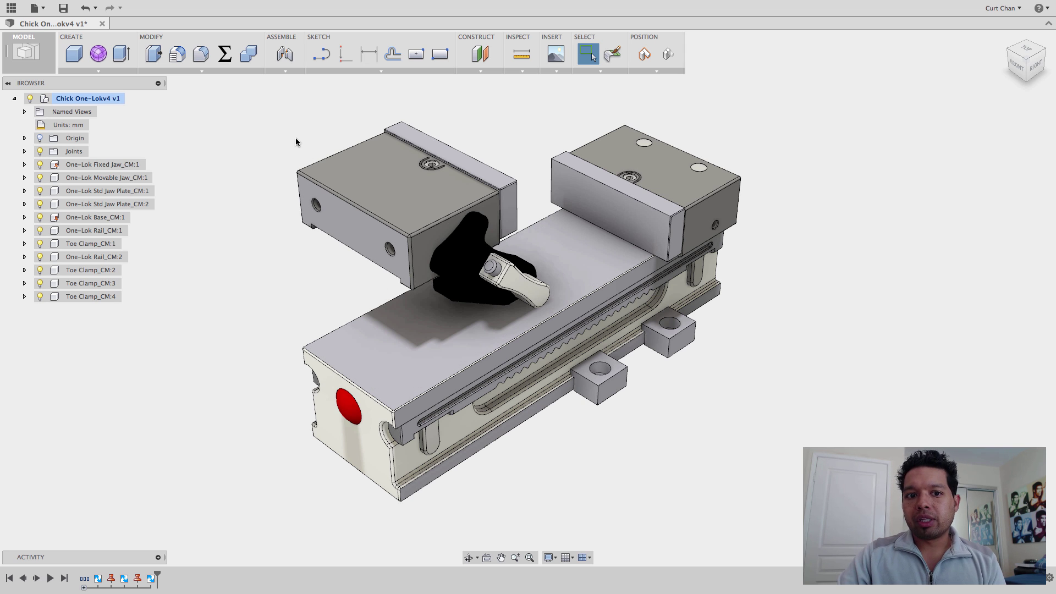
Start a joint origin and capture the moved position of the movable jaw group
click(286, 71)
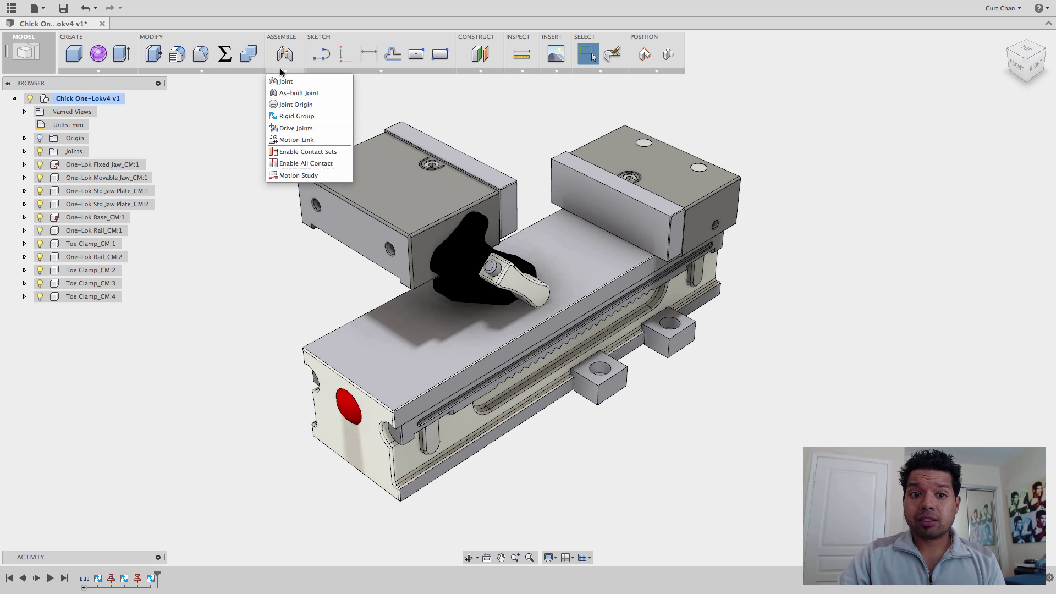
click(307, 111)
click(588, 304)
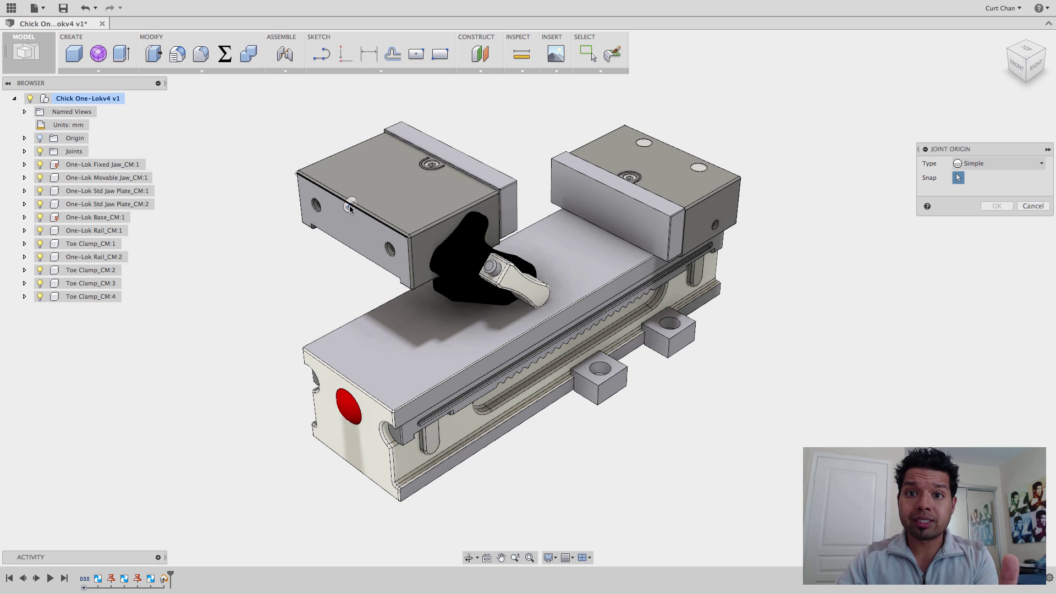
Create a Between two faces joint origin from the movable jaw's two side faces, snapped to the midpoint of its lower front edge
click(982, 164)
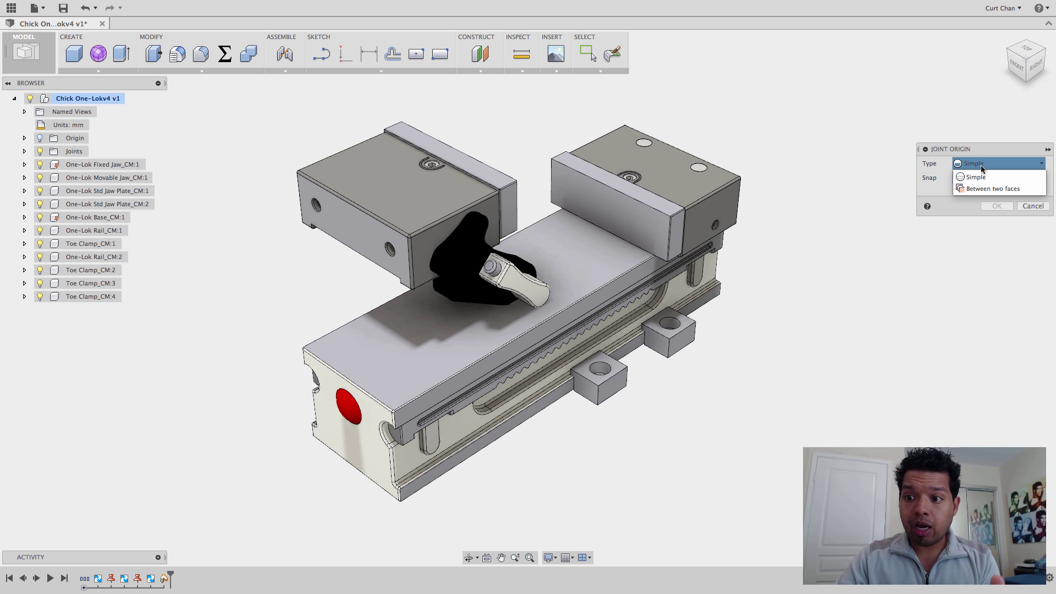
click(987, 189)
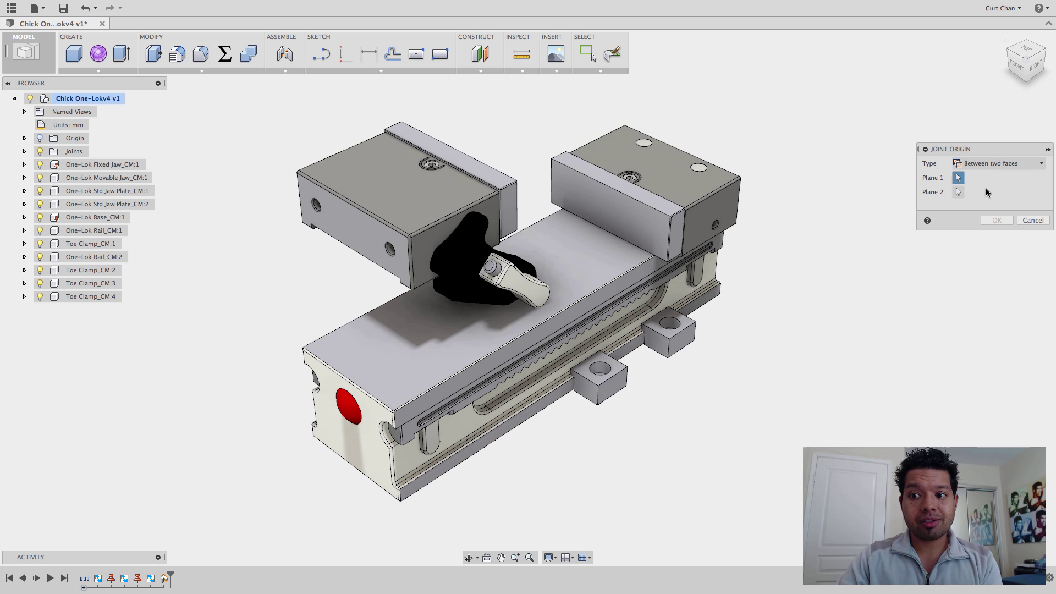
click(439, 238)
shift+middle_drag(439, 238, 496, 294)
click(496, 295)
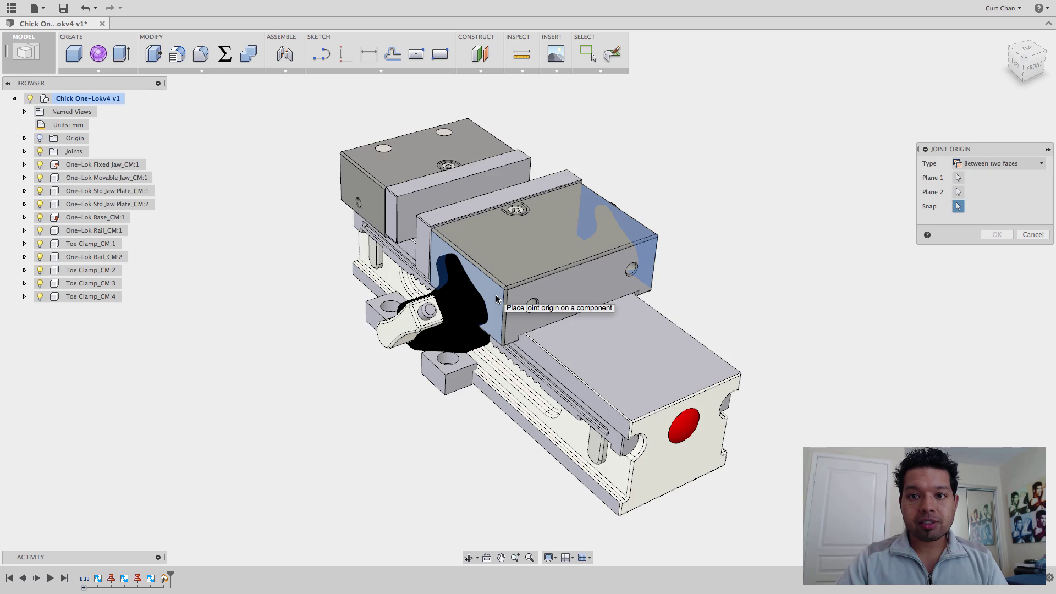
shift+scroll(495, 295, left, 10)
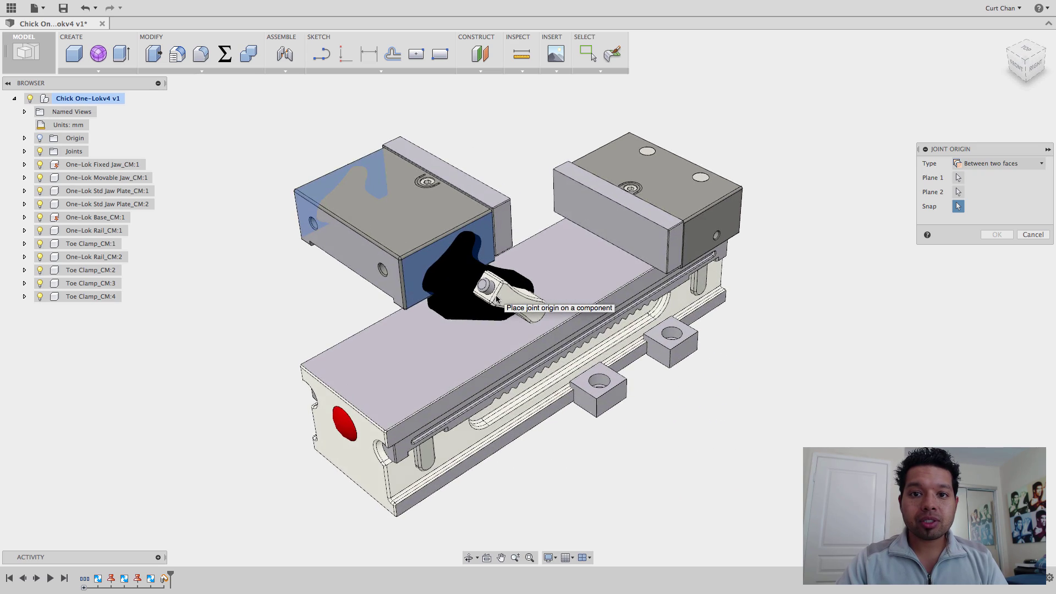
scroll(496, 299, up, 2)
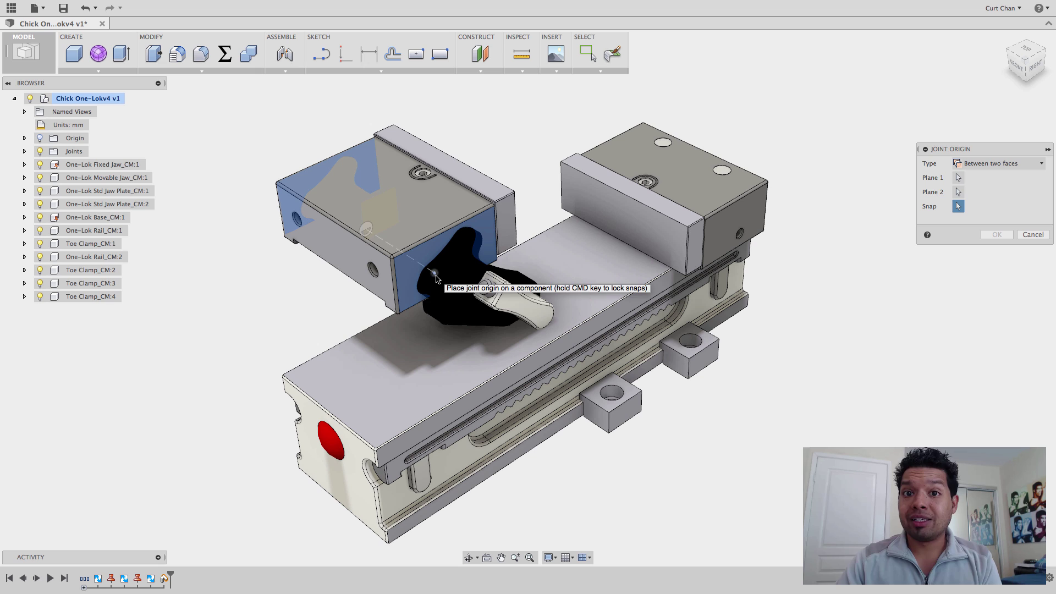
mouse_move(436, 279)
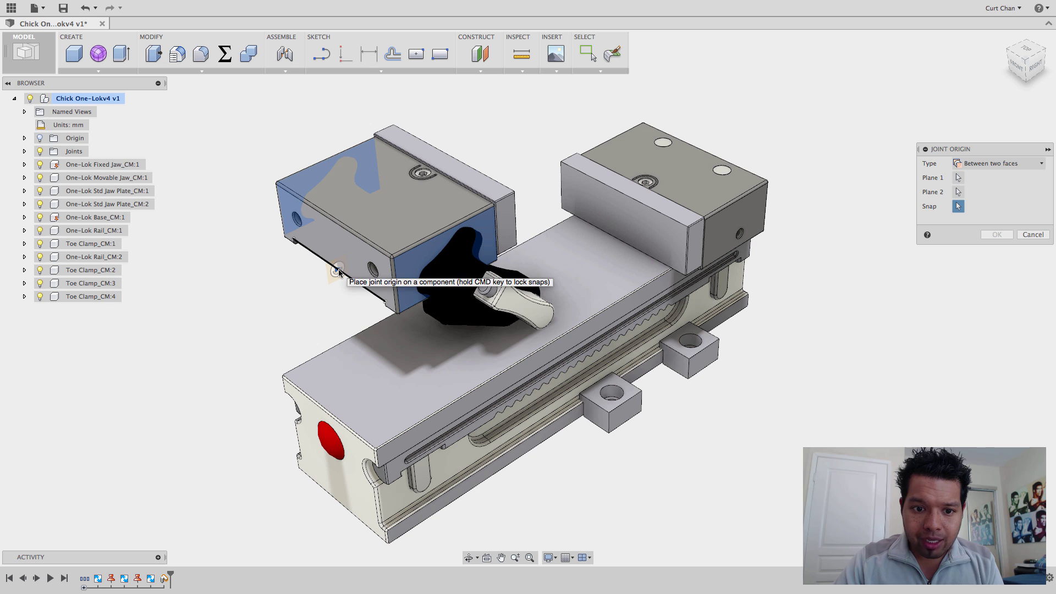
click(339, 271)
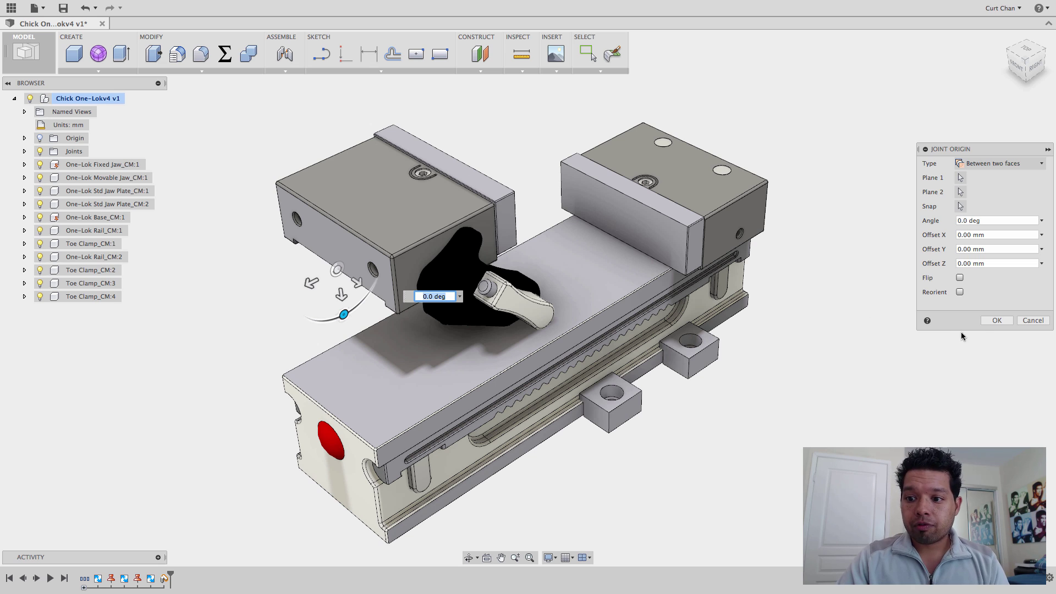
click(986, 321)
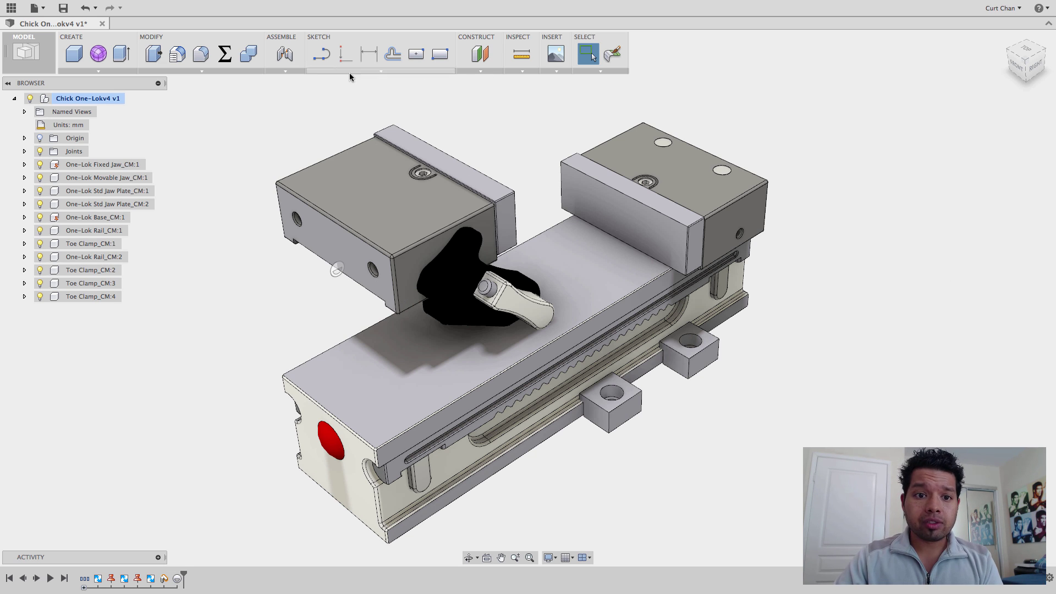
Joint the movable jaw's joint origin to the midpoint of the base's upper edge at the open end
click(291, 70)
click(300, 81)
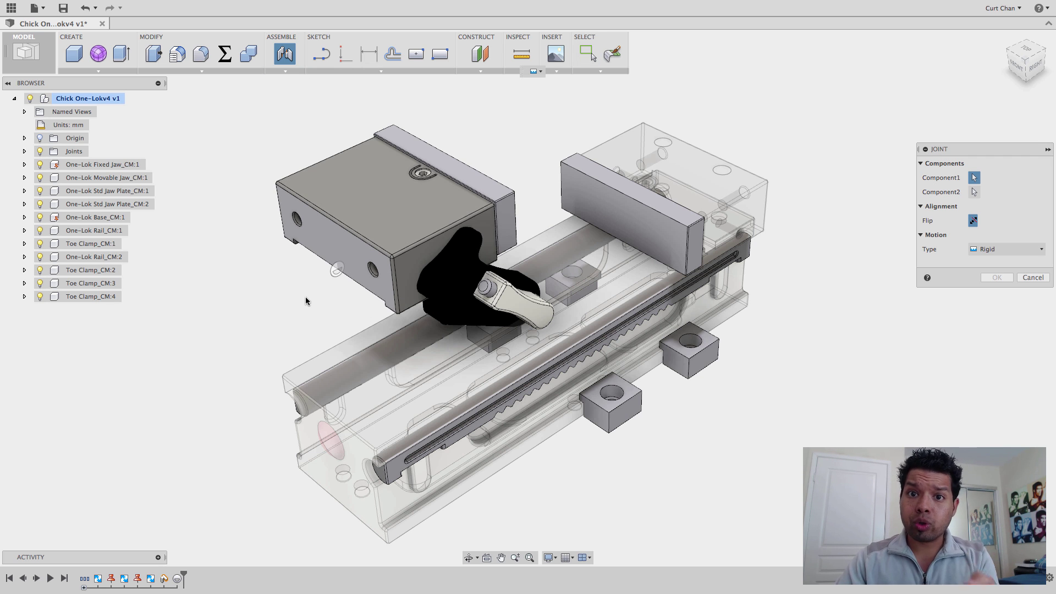
click(337, 270)
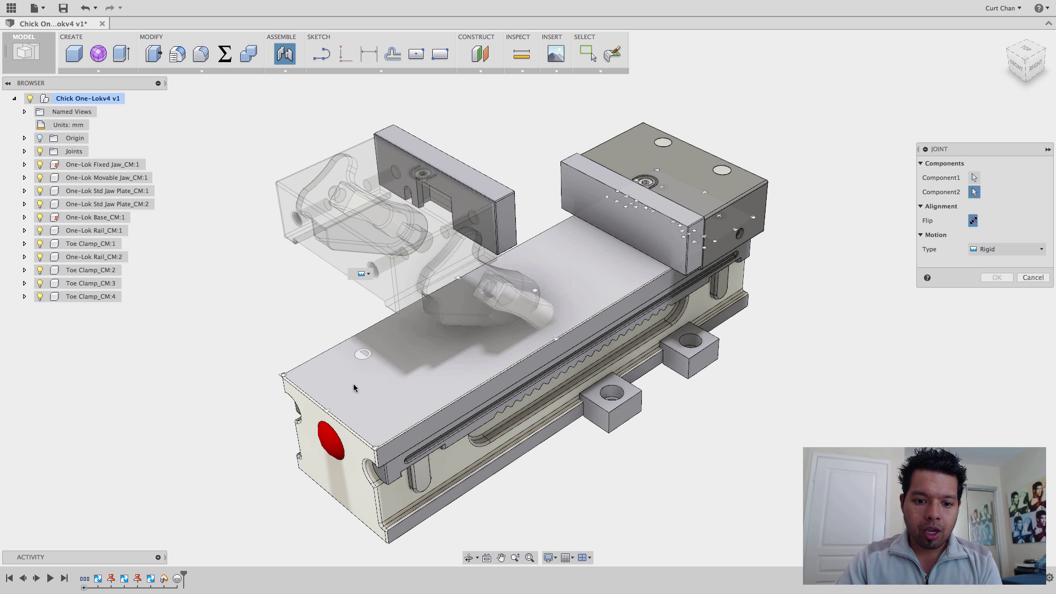
click(328, 411)
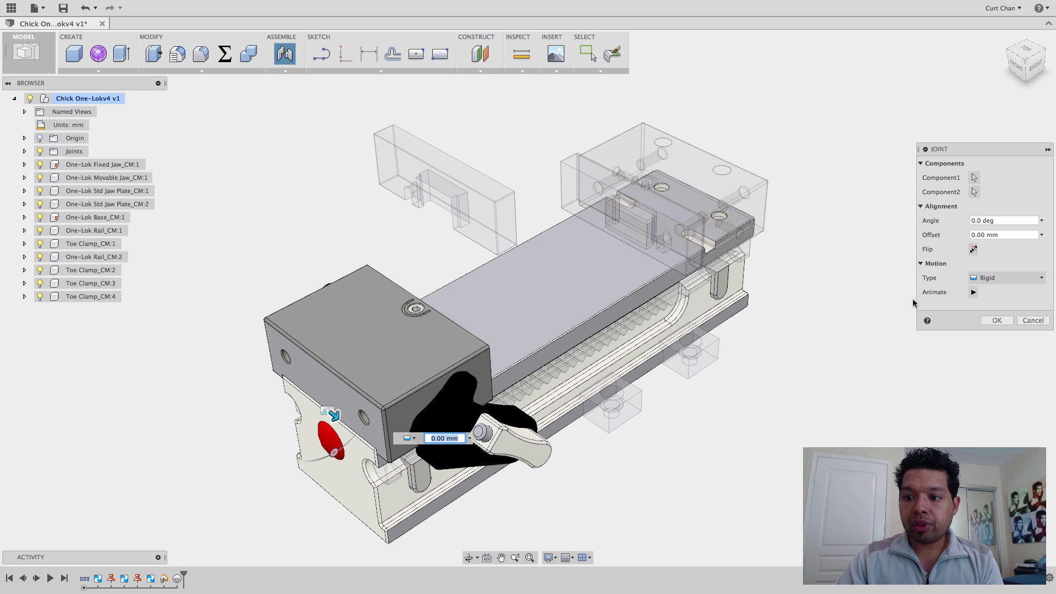
Make the joint a Slider along the X Axis, preview its motion, and create it
click(1006, 277)
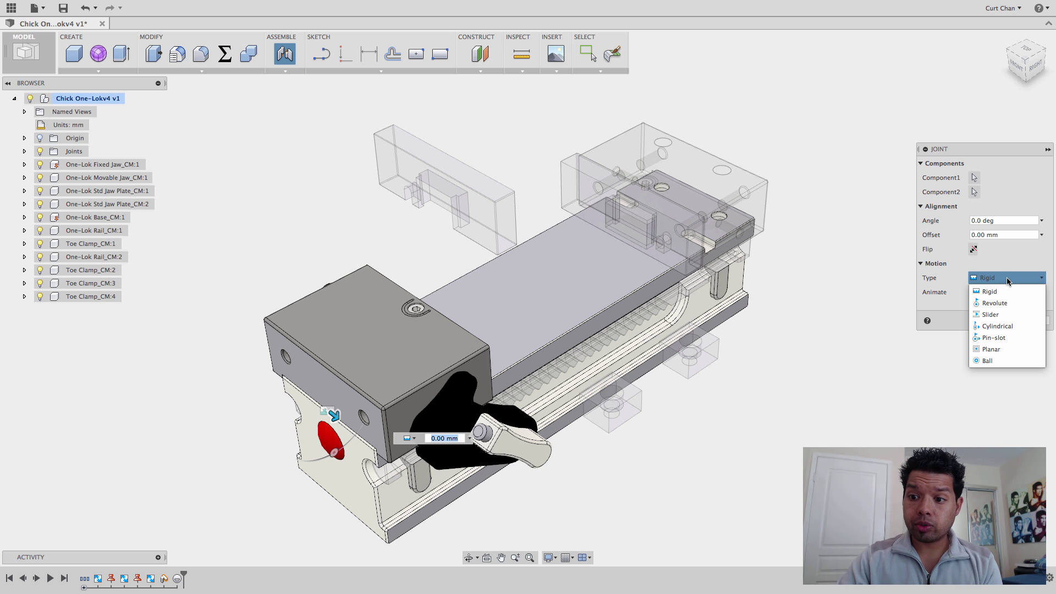
click(1011, 315)
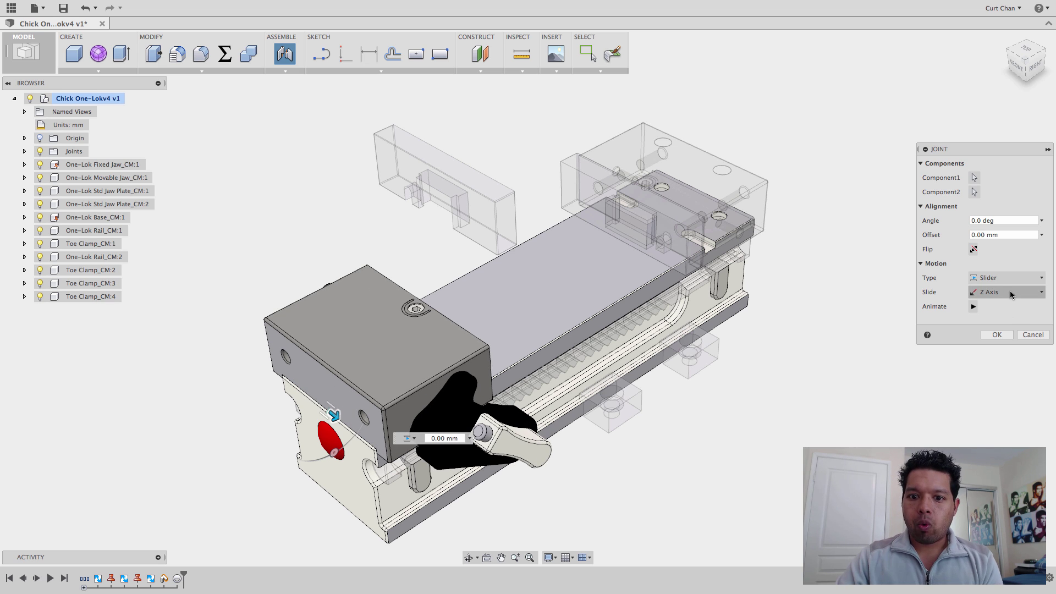
click(1009, 290)
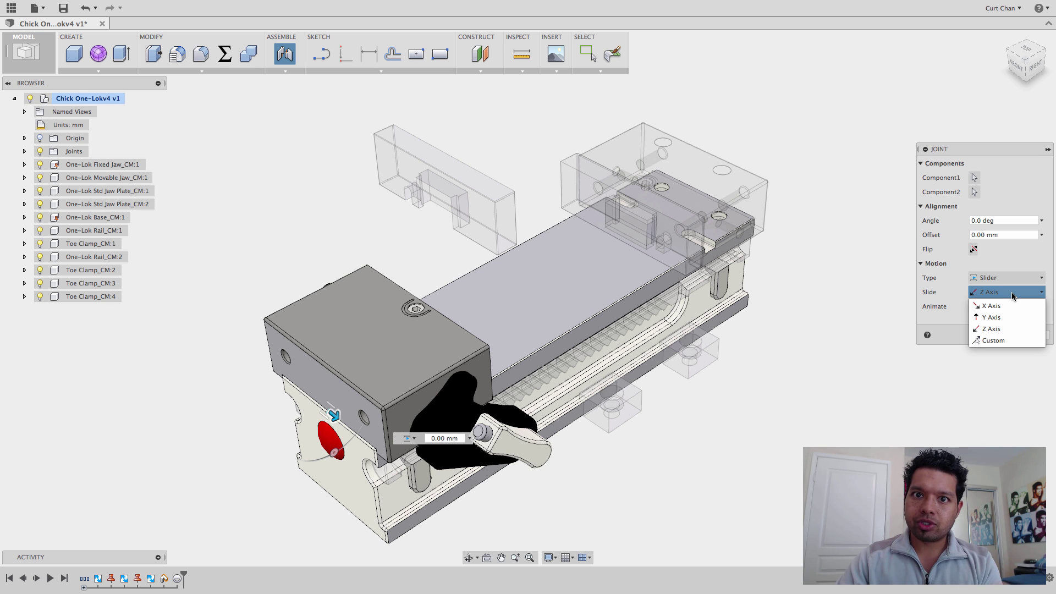
click(1010, 305)
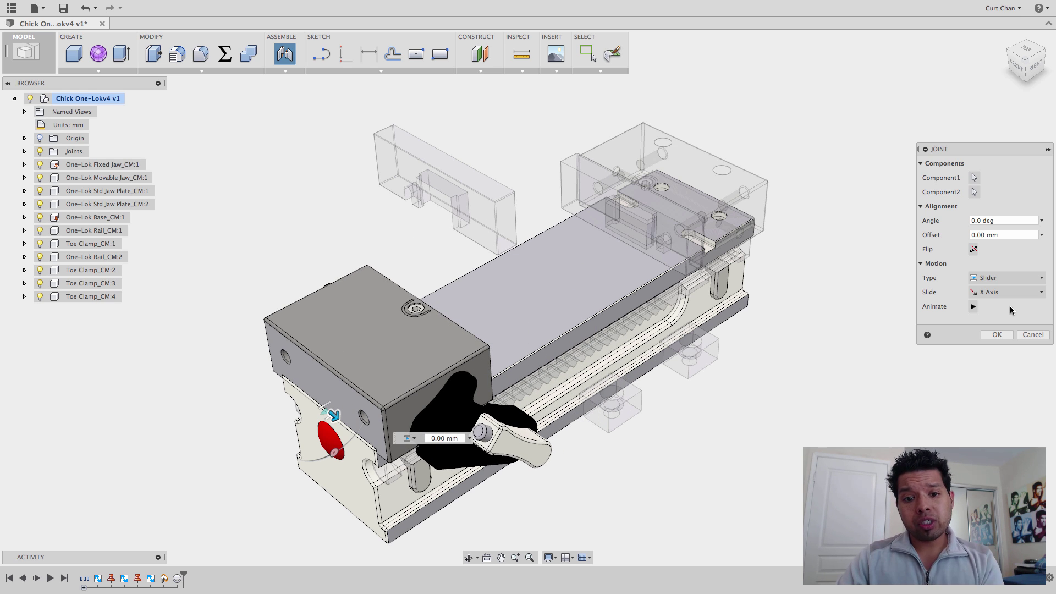
click(974, 307)
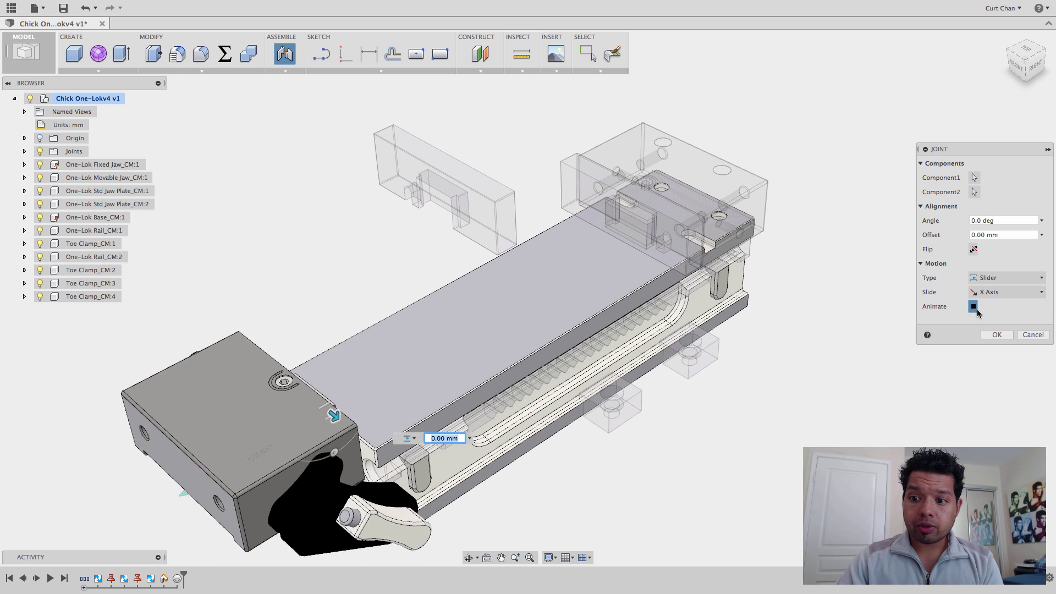
click(997, 335)
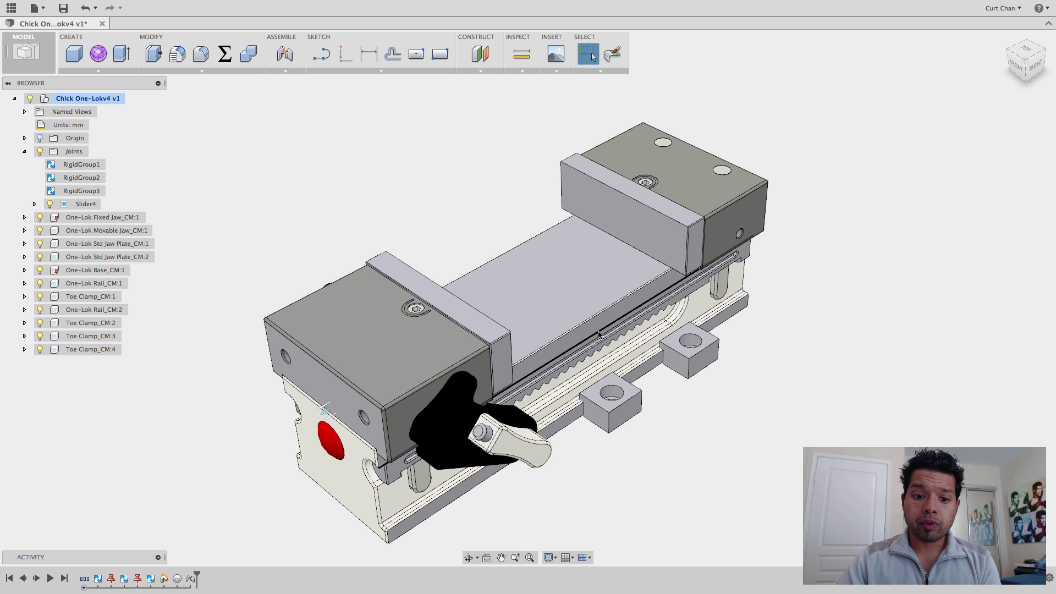
Test sliding the movable jaw along the base against the fixed jaw, and undo the move
drag(468, 293, 635, 293)
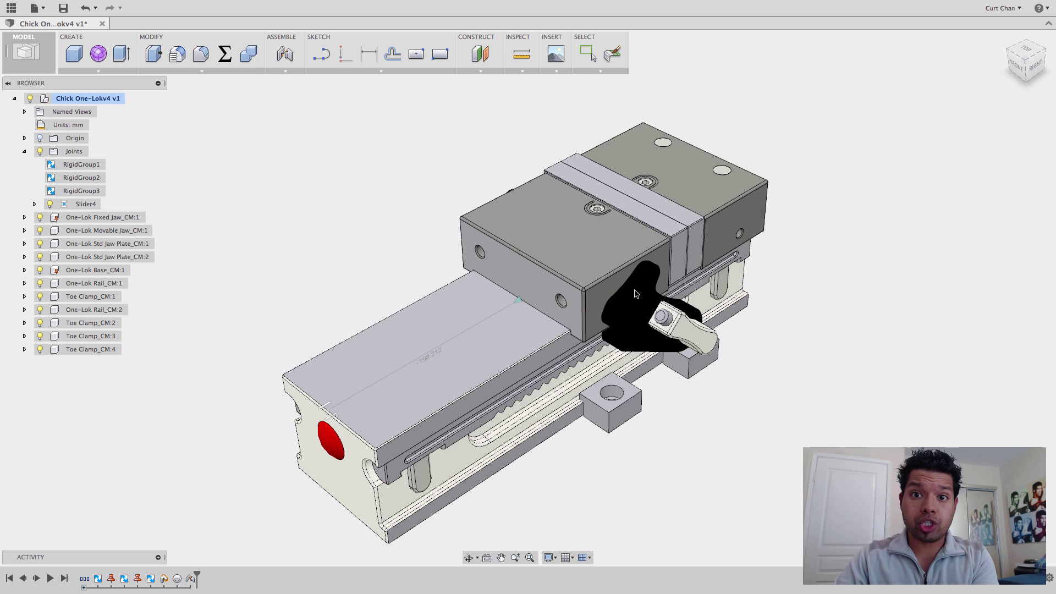
drag(635, 293, 635, 293)
key(super+z)
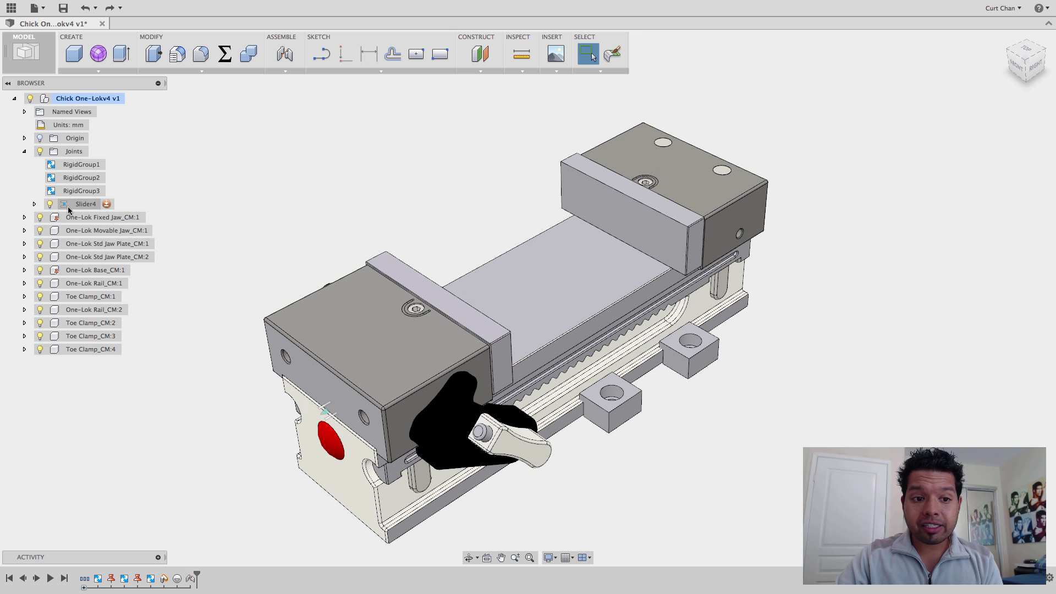
mouse_move(65, 204)
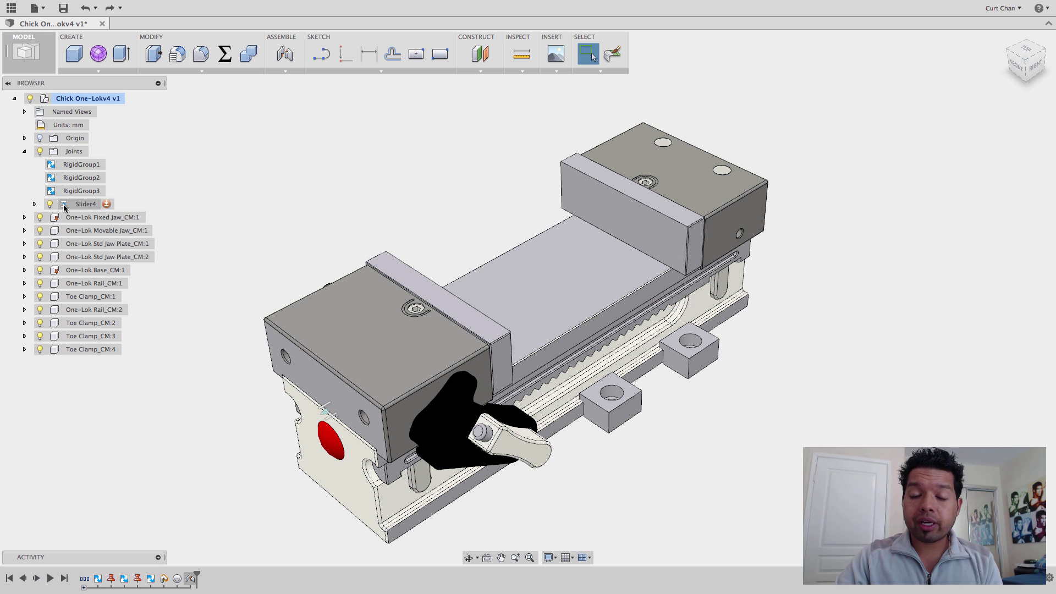
click(106, 204)
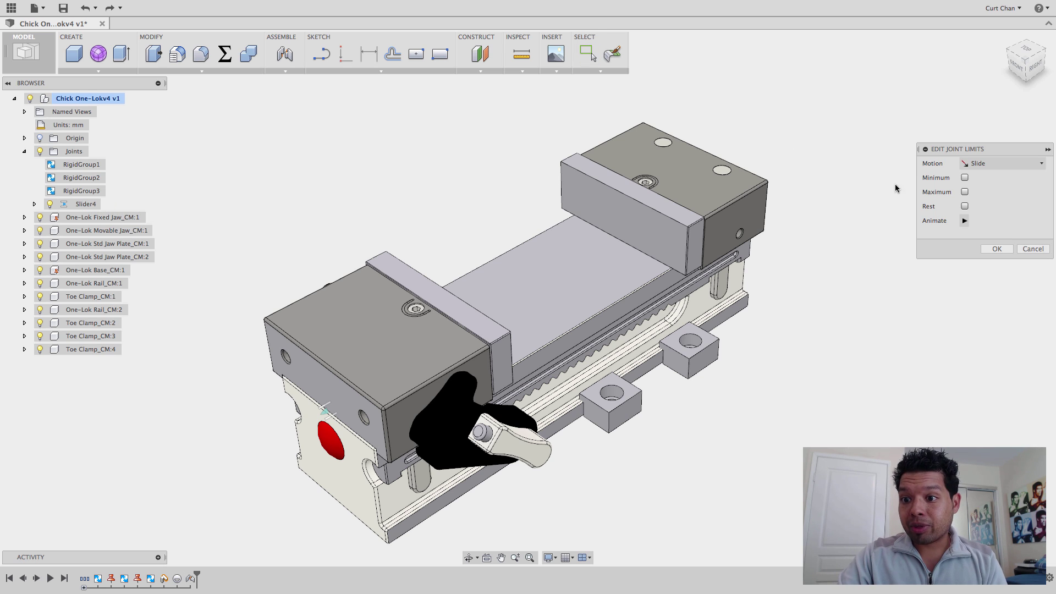
click(964, 178)
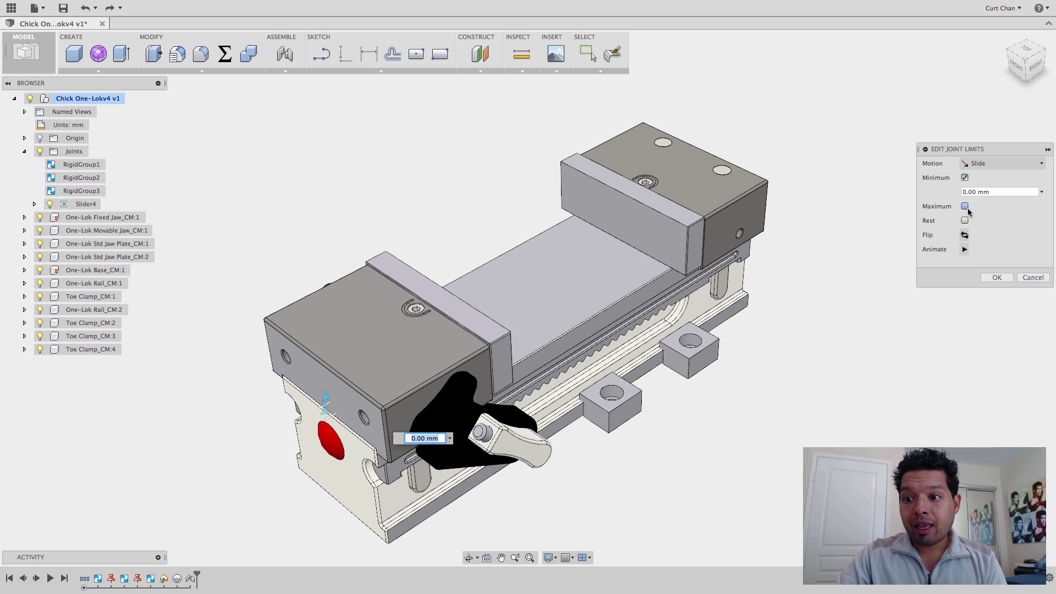
click(965, 208)
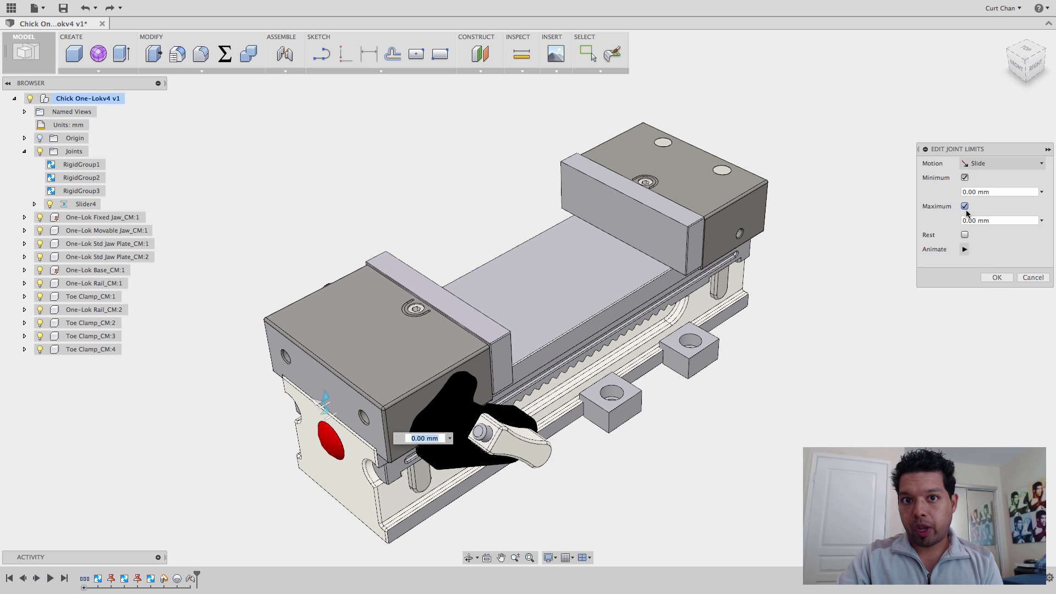
click(1033, 277)
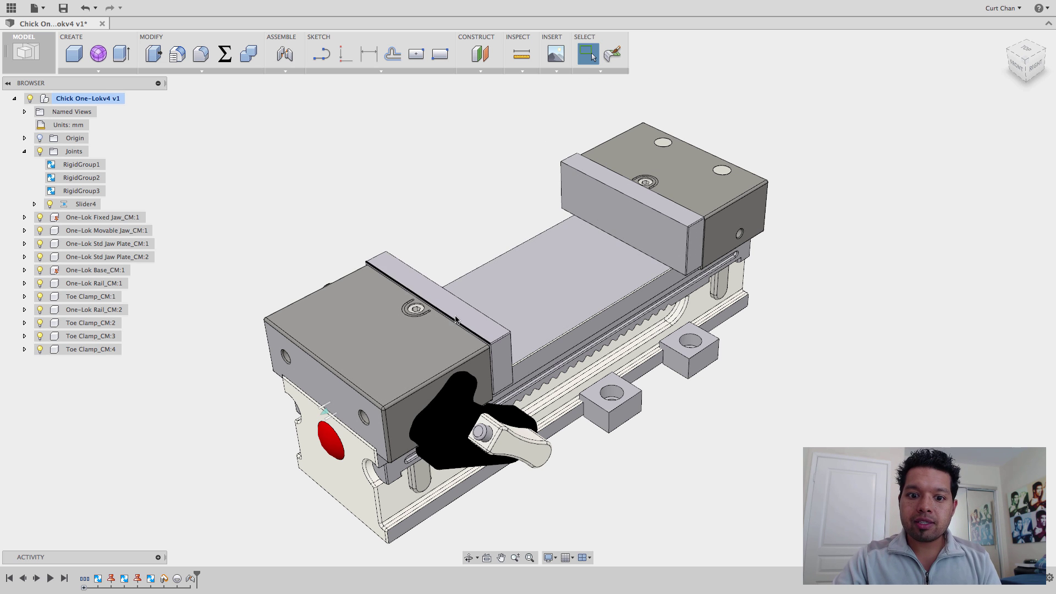
Measure the distance between the facing surfaces of the two jaw plates
shift+middle_drag(641, 233, 422, 283)
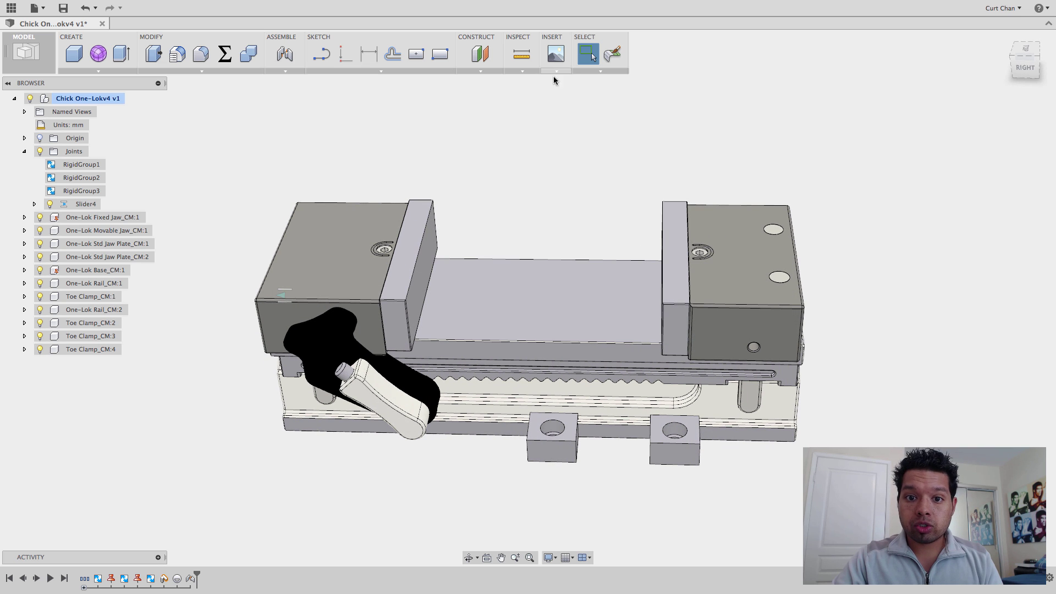
click(521, 59)
click(433, 254)
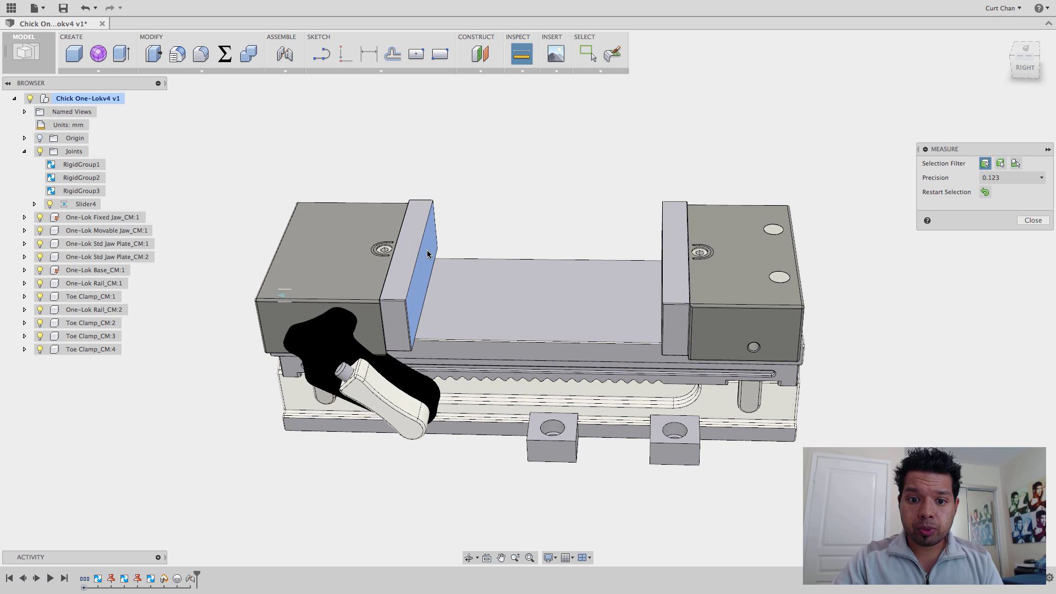
shift+middle_drag(591, 264, 657, 259)
click(661, 256)
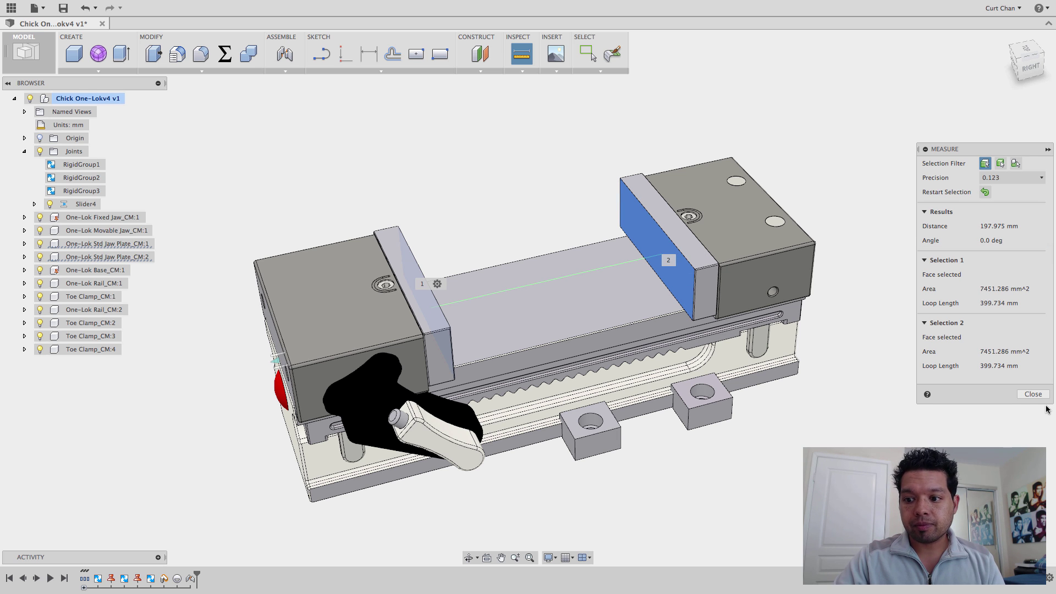
click(1032, 394)
shift+middle_drag(528, 176, 488, 160)
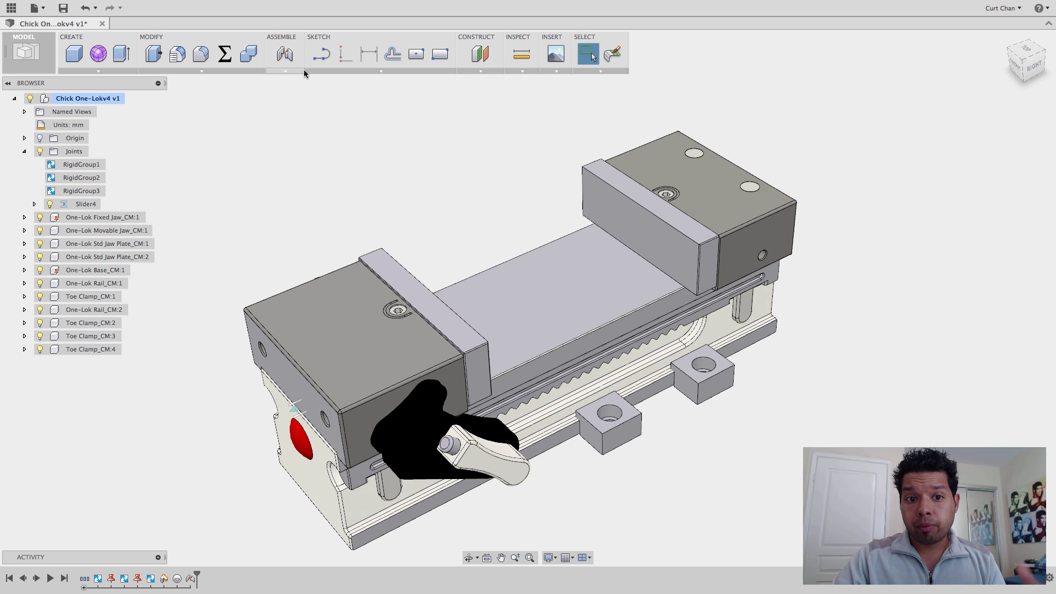
Give the slider joint a maximum slide limit of -197.975 mm with no minimum, and test the jaw's travel
click(285, 70)
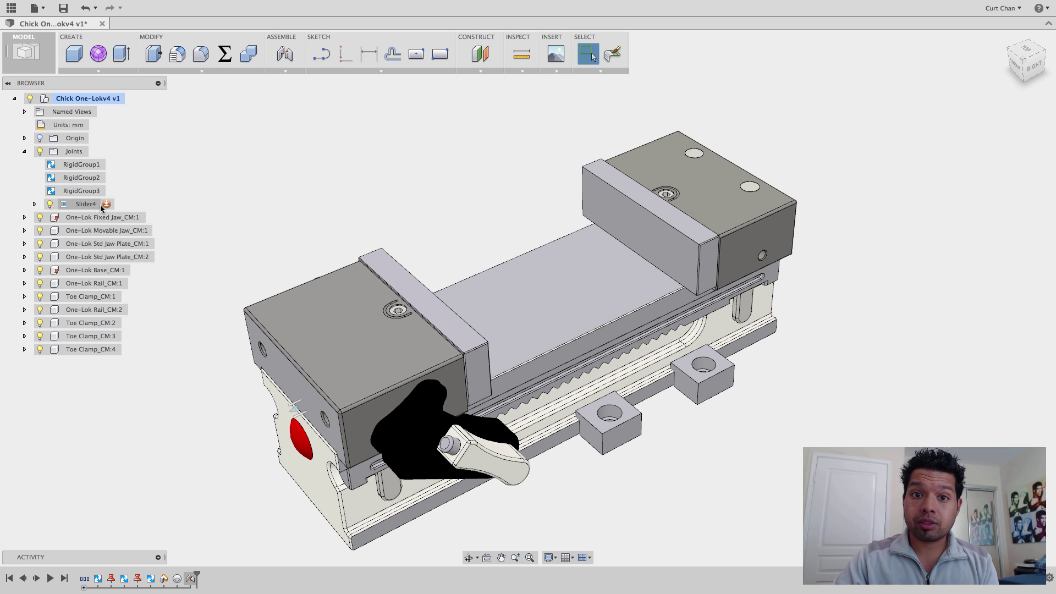
click(106, 204)
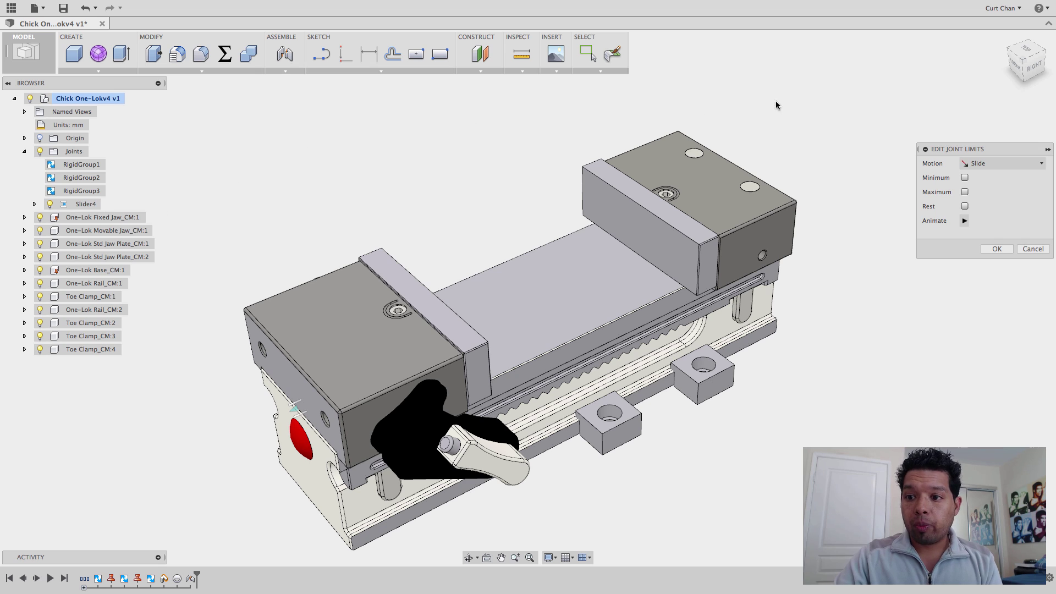
click(964, 178)
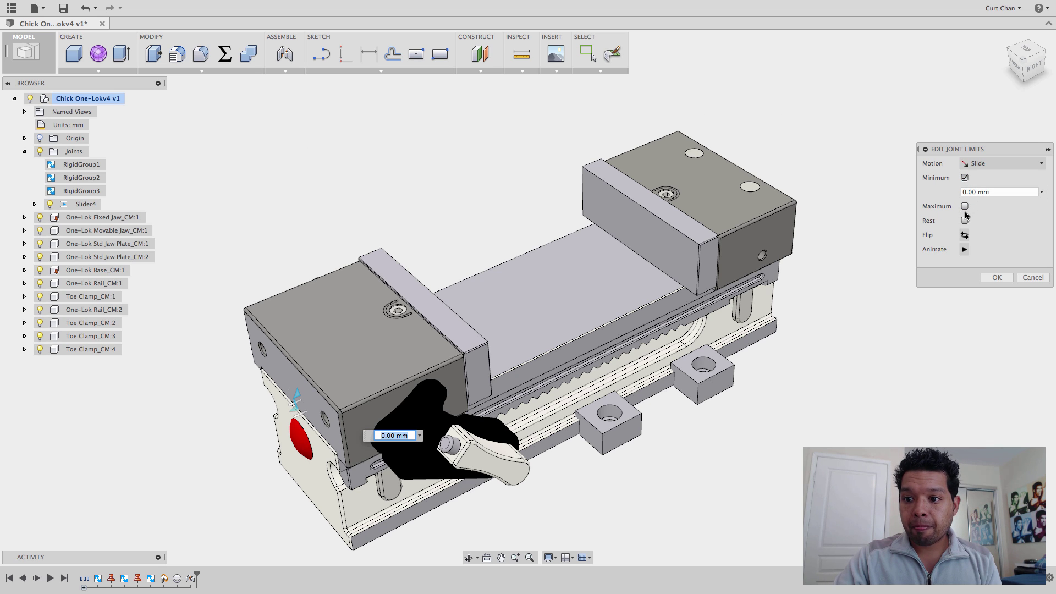
click(965, 207)
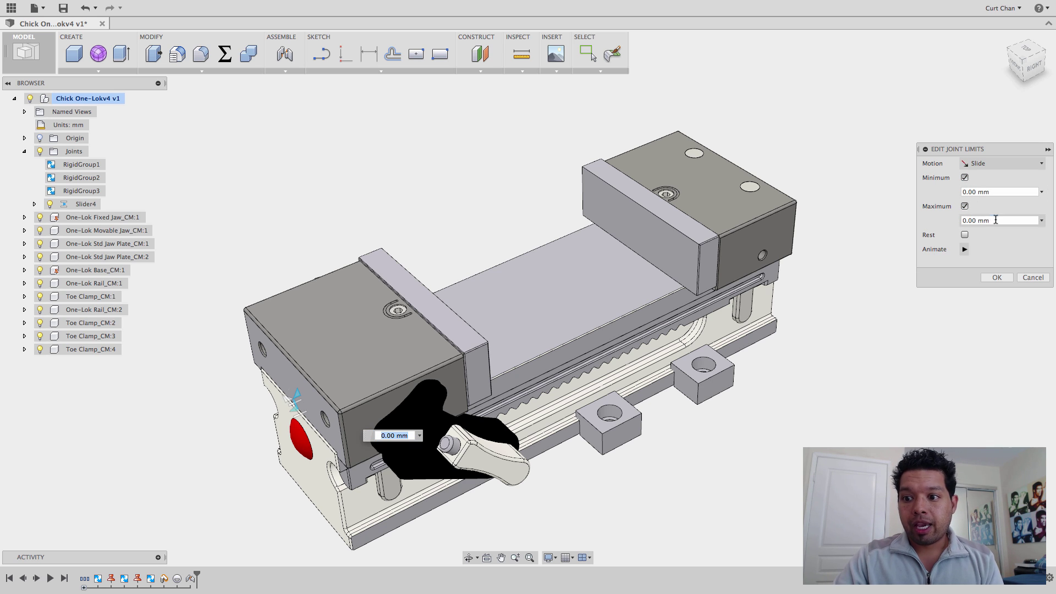
text(-)
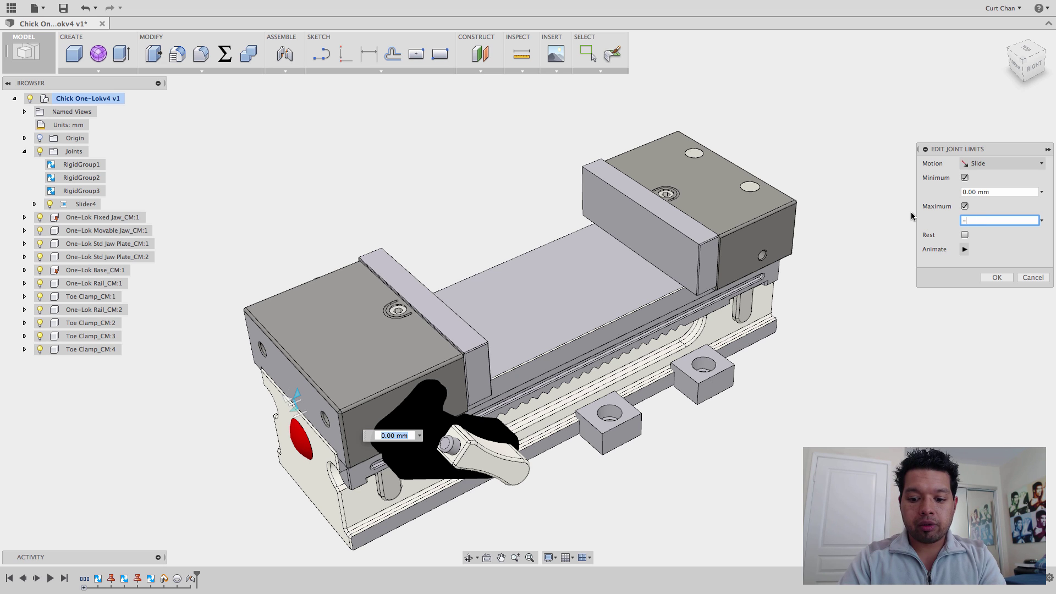
text(197)
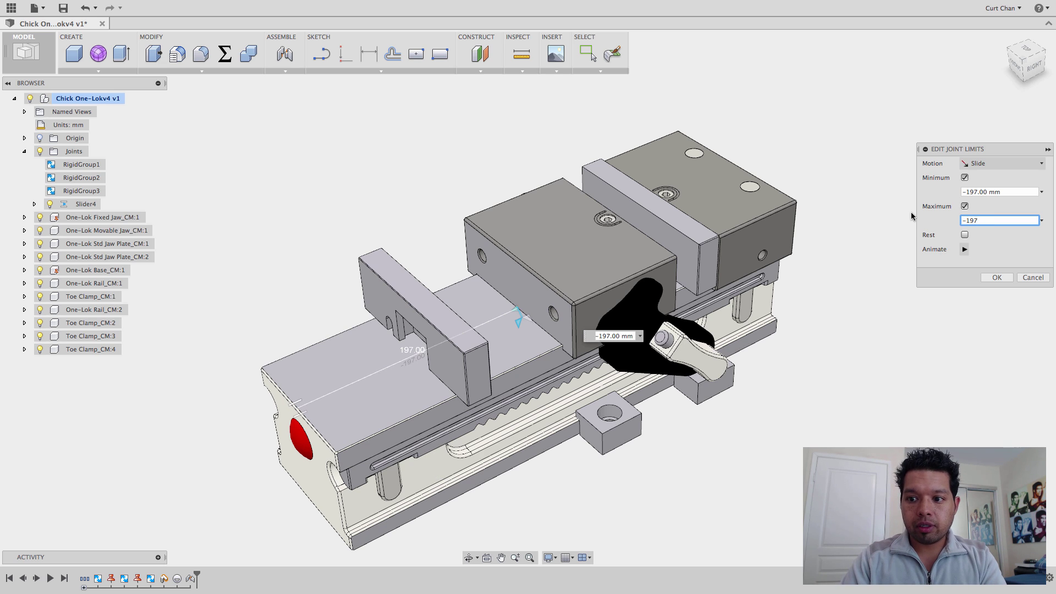
text(.)
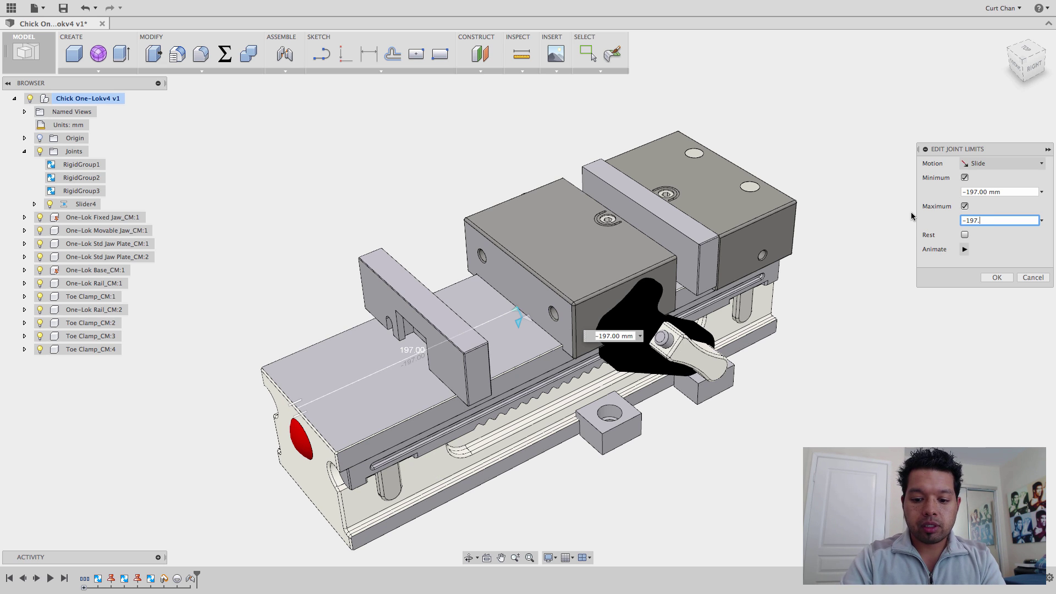
text(975)
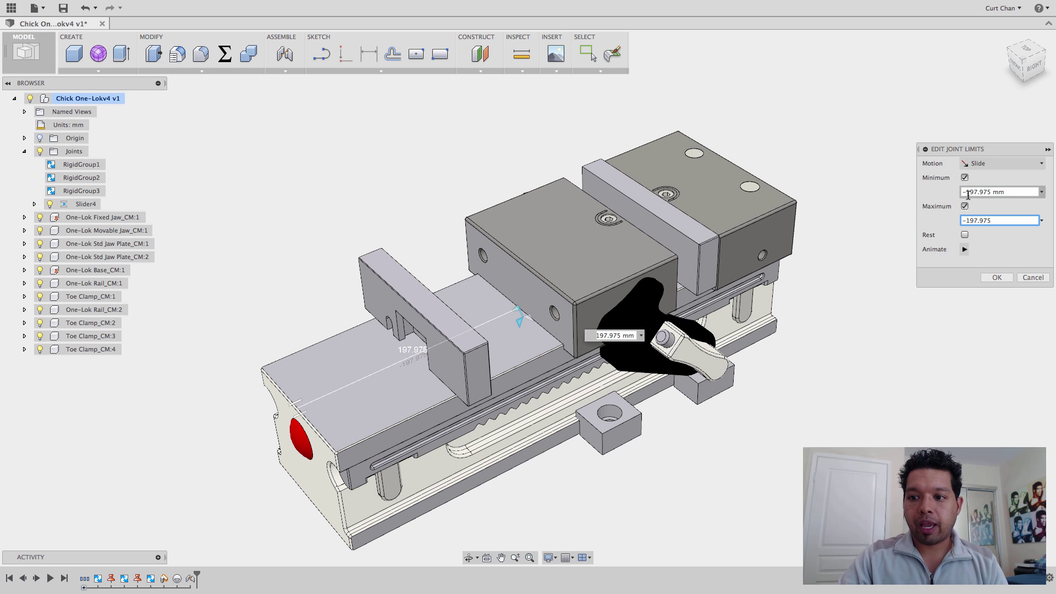
click(965, 177)
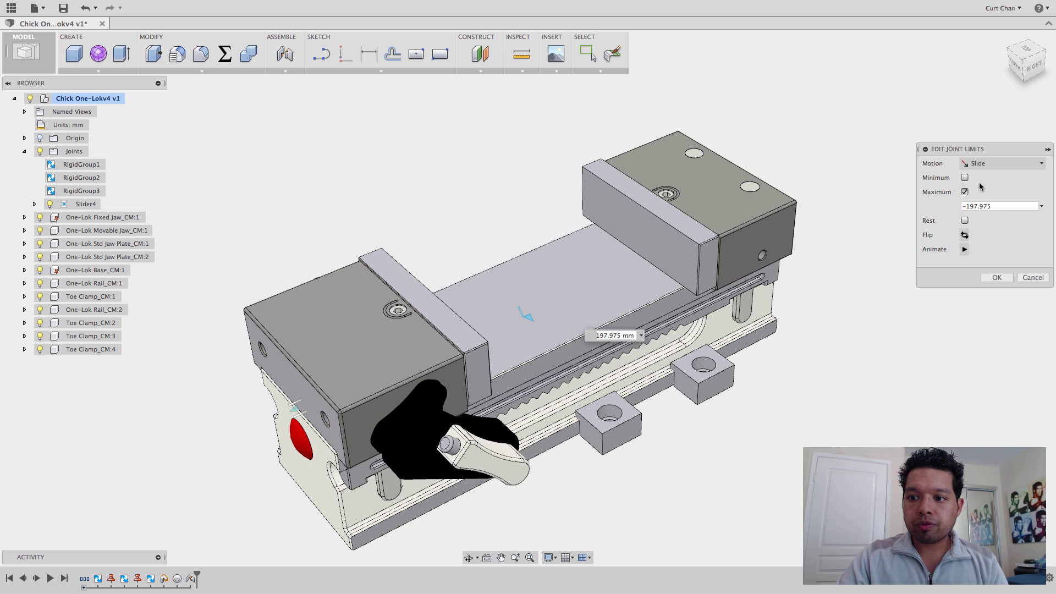
click(996, 277)
drag(551, 272, 372, 386)
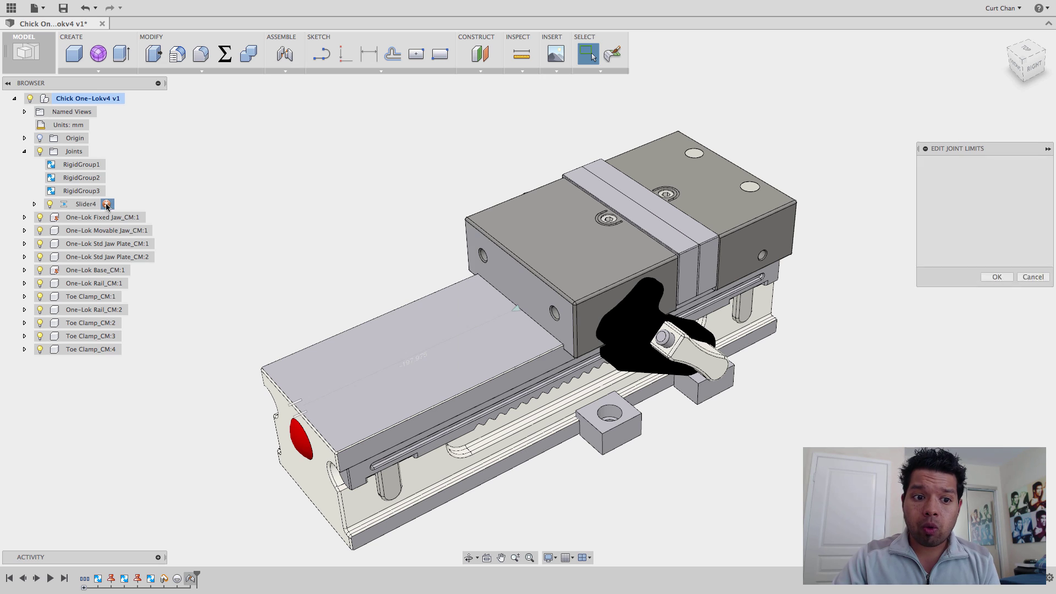
Set the slider joint's minimum limit to -197.975 mm and maximum to 0 without a rest position, and slide the jaw through its travel
click(964, 177)
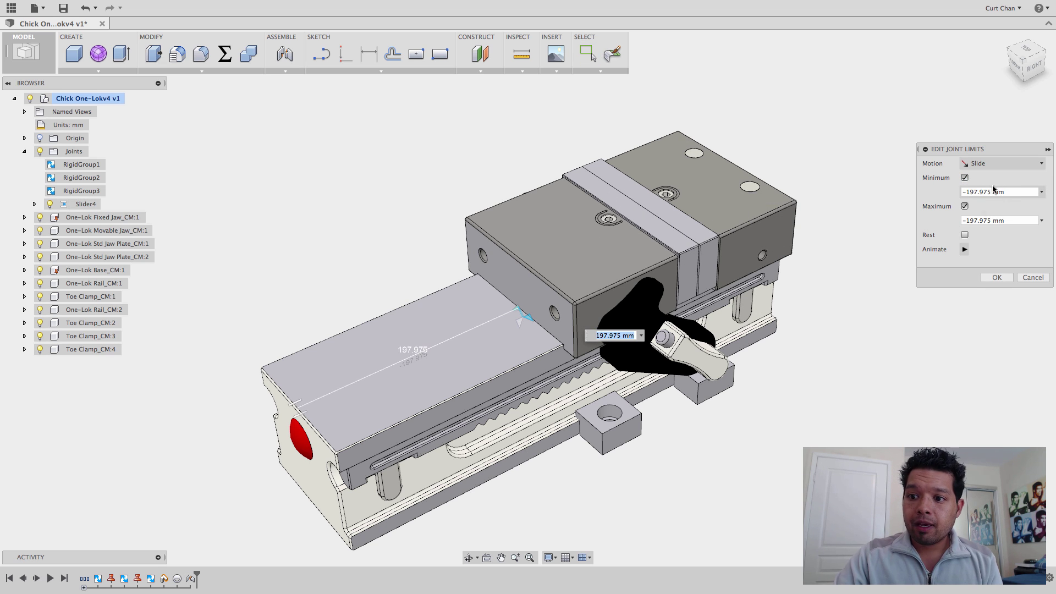
click(983, 219)
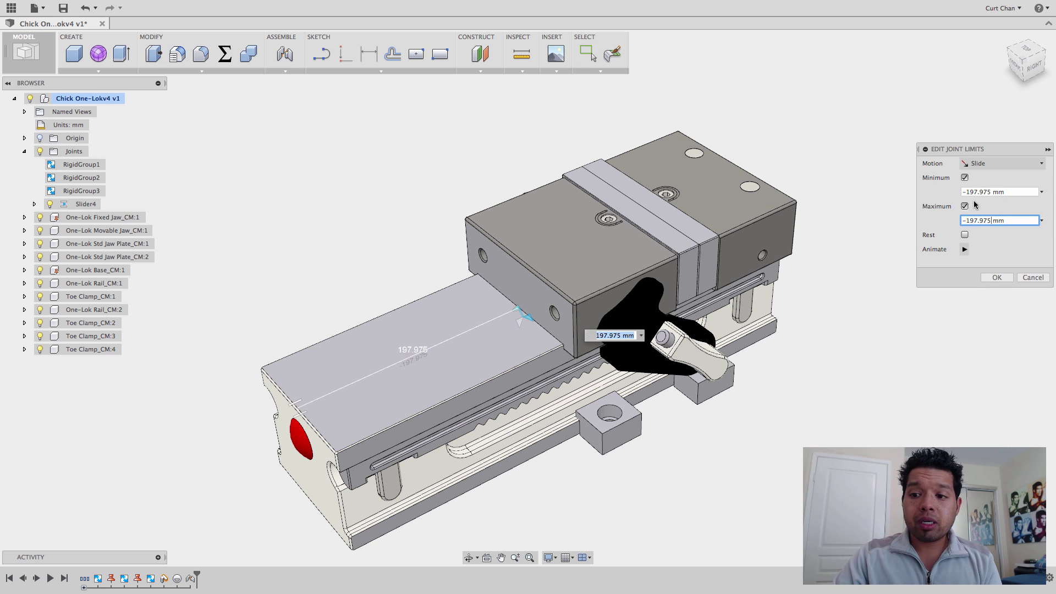
drag(1020, 220, 929, 223)
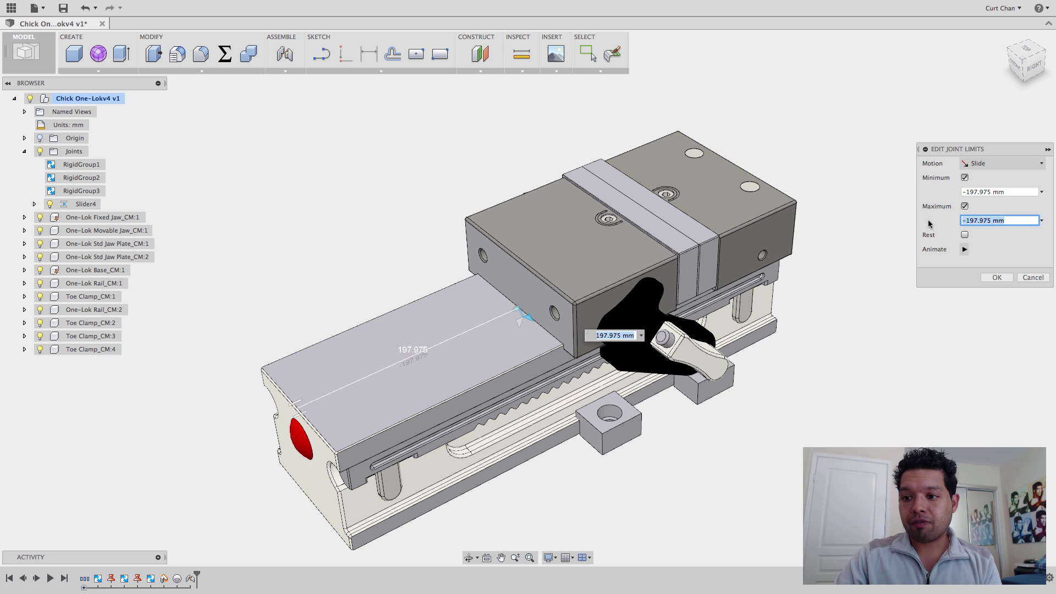
text(0)
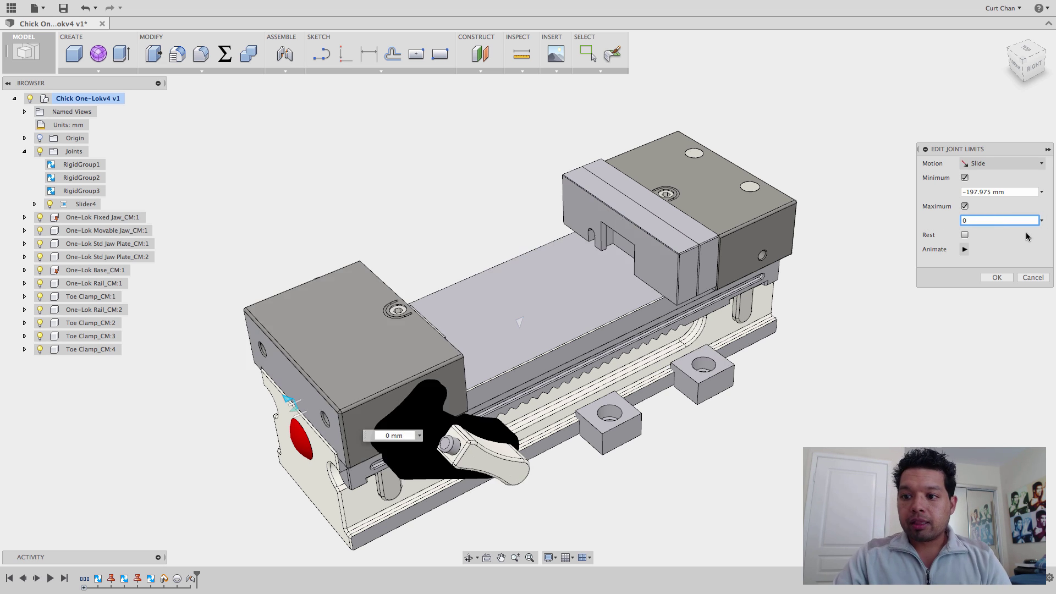
click(964, 235)
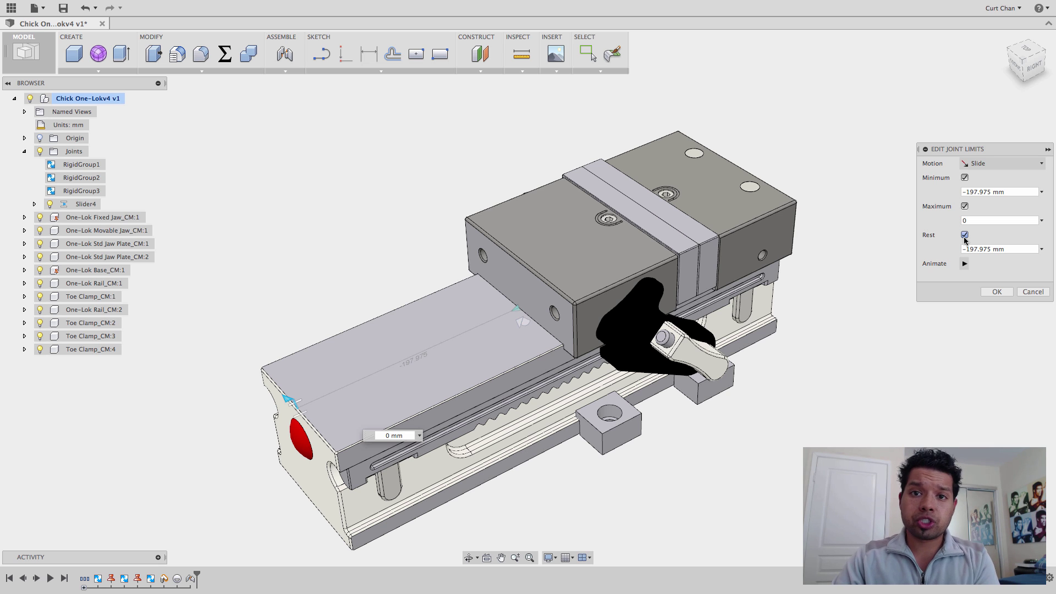
click(964, 235)
click(996, 277)
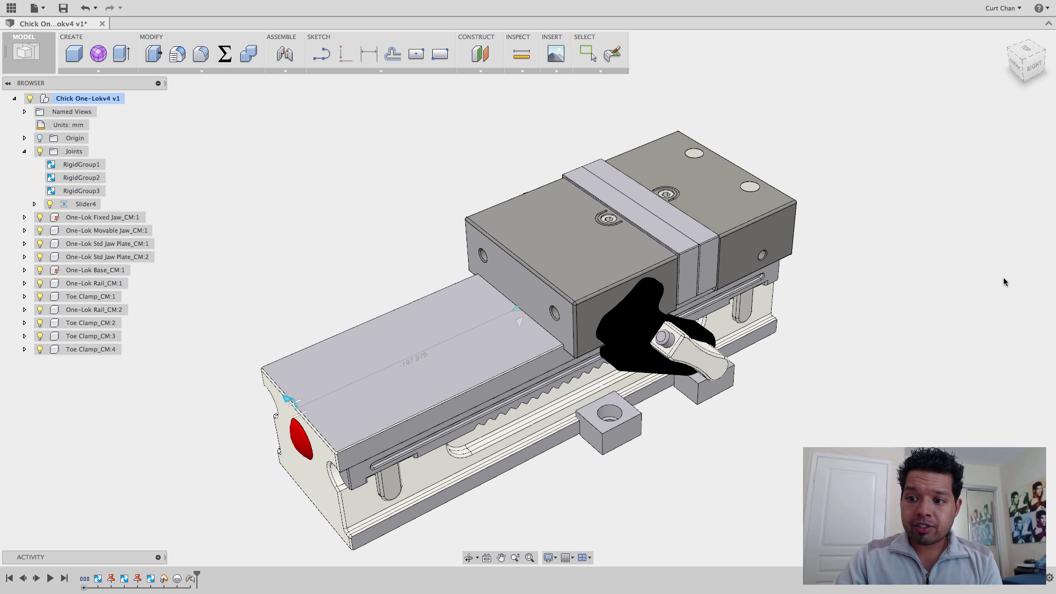
drag(364, 333, 559, 289)
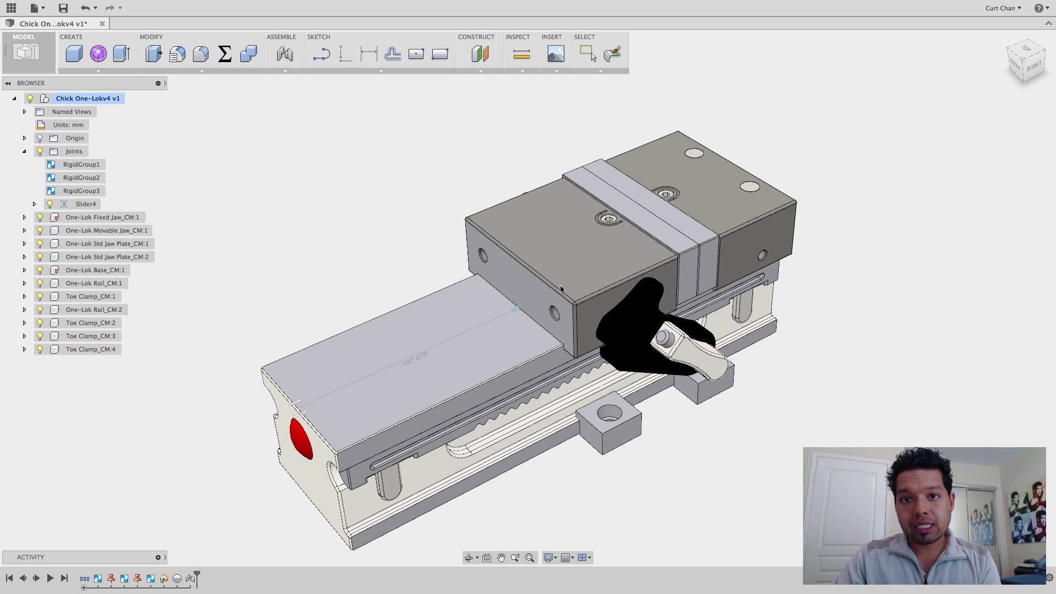
drag(560, 289, 351, 381)
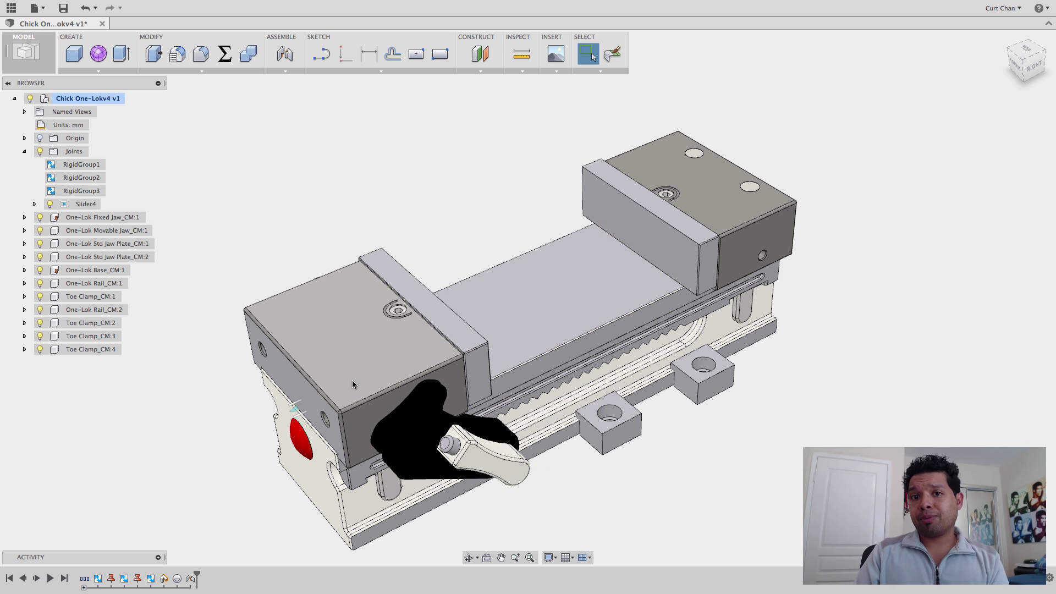